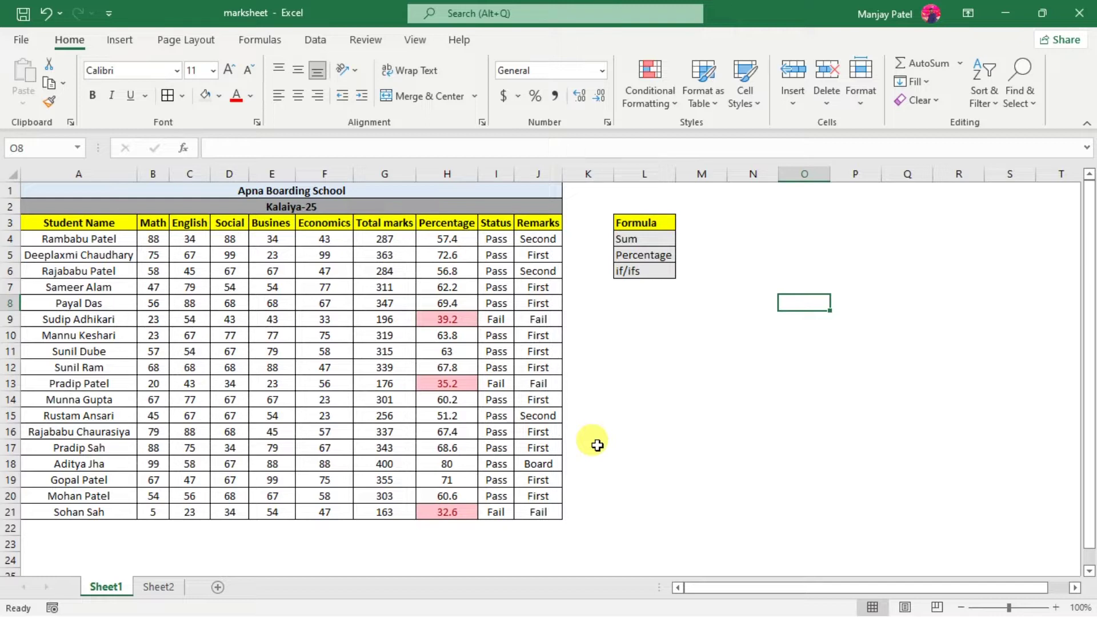
# Highlight the Formula list beside the table, down to if/ifs.
pyautogui.moveTo(636, 223); pyautogui.dragTo(647, 266)
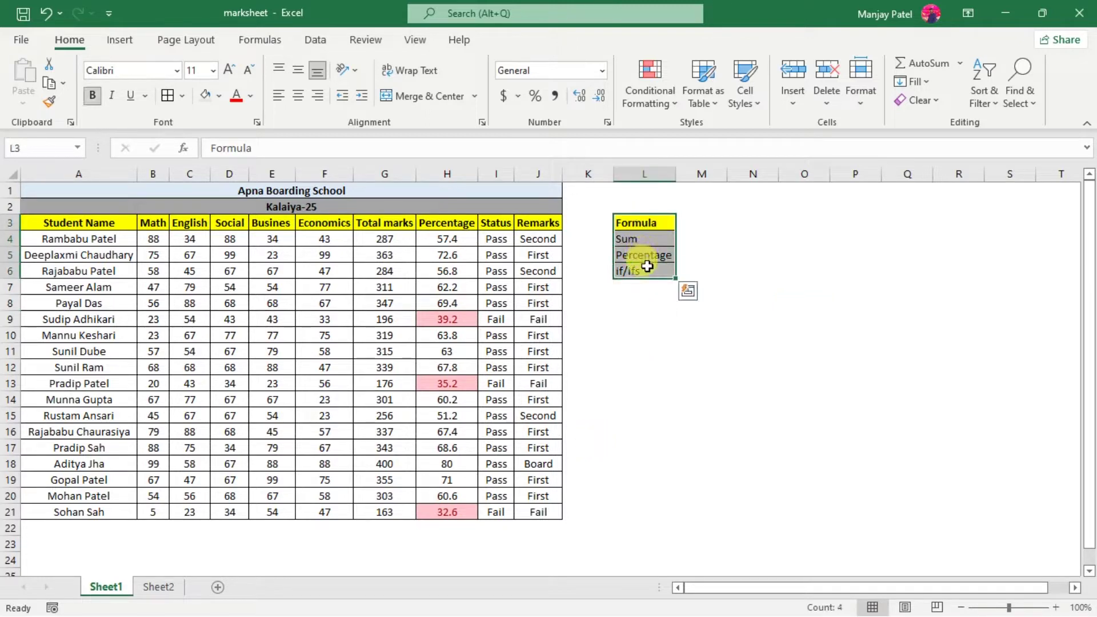
pyautogui.click(742, 234)
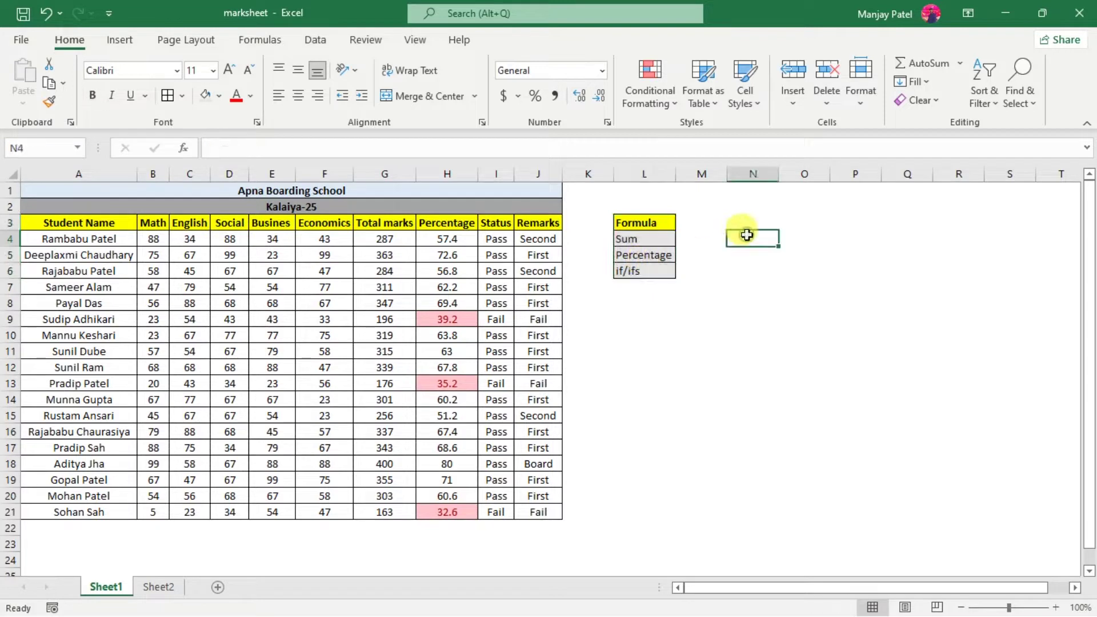
pyautogui.click(643, 223)
pyautogui.moveTo(643, 222); pyautogui.dragTo(642, 273)
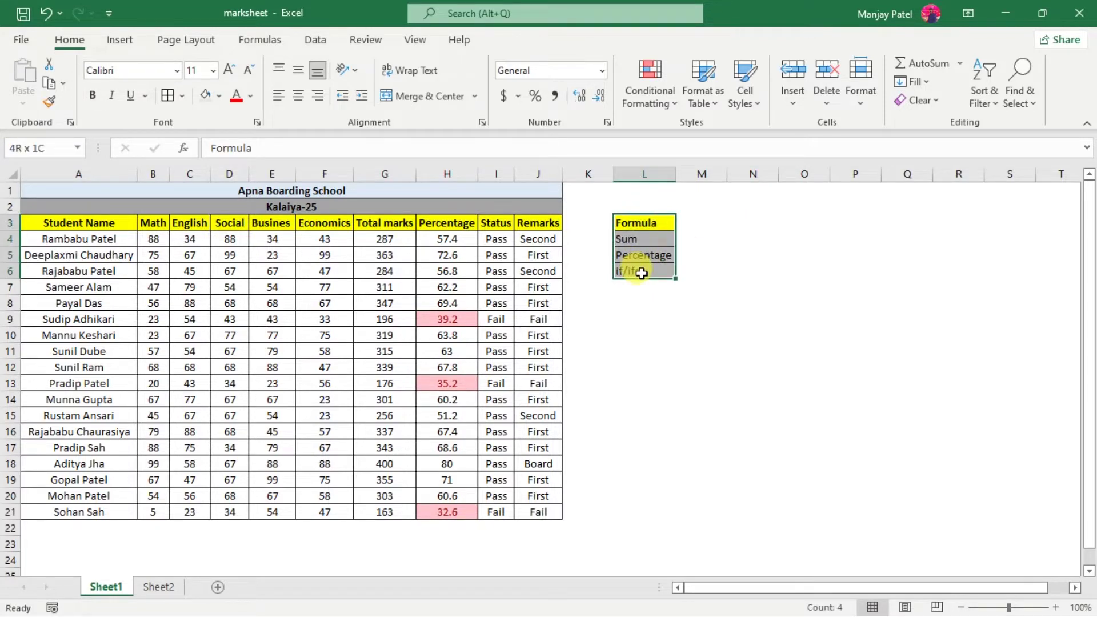
pyautogui.moveTo(642, 273); pyautogui.dragTo(641, 271)
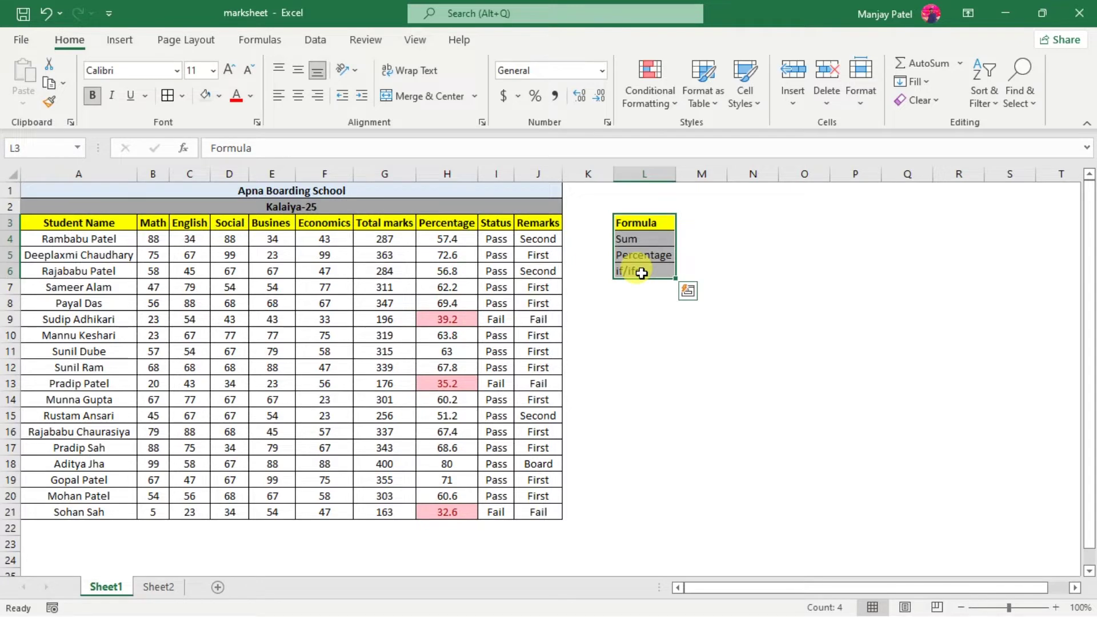
pyautogui.click(630, 314)
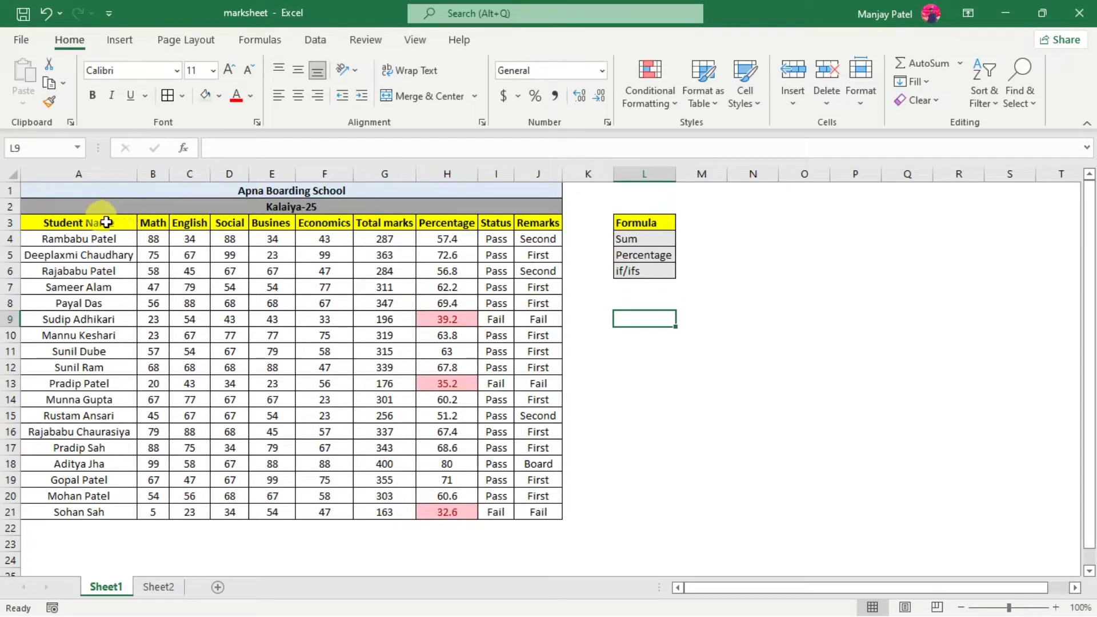
# Point out the Student Name, Math, English, Social, Busines, Economics and Total marks headings.
pyautogui.click(106, 223)
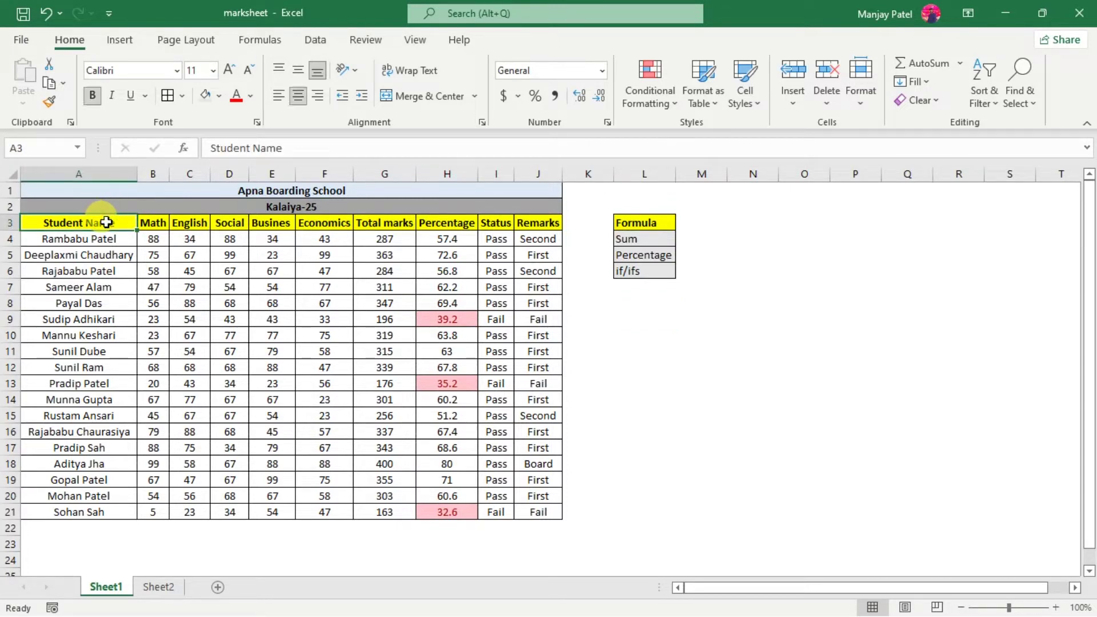
pyautogui.click(151, 220)
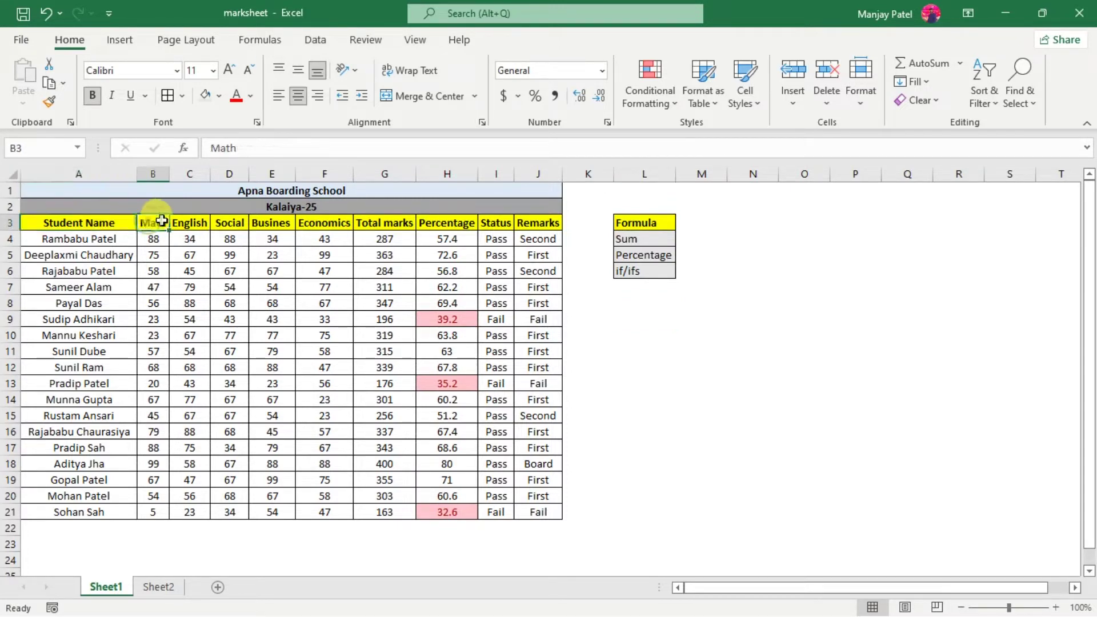
pyautogui.click(184, 221)
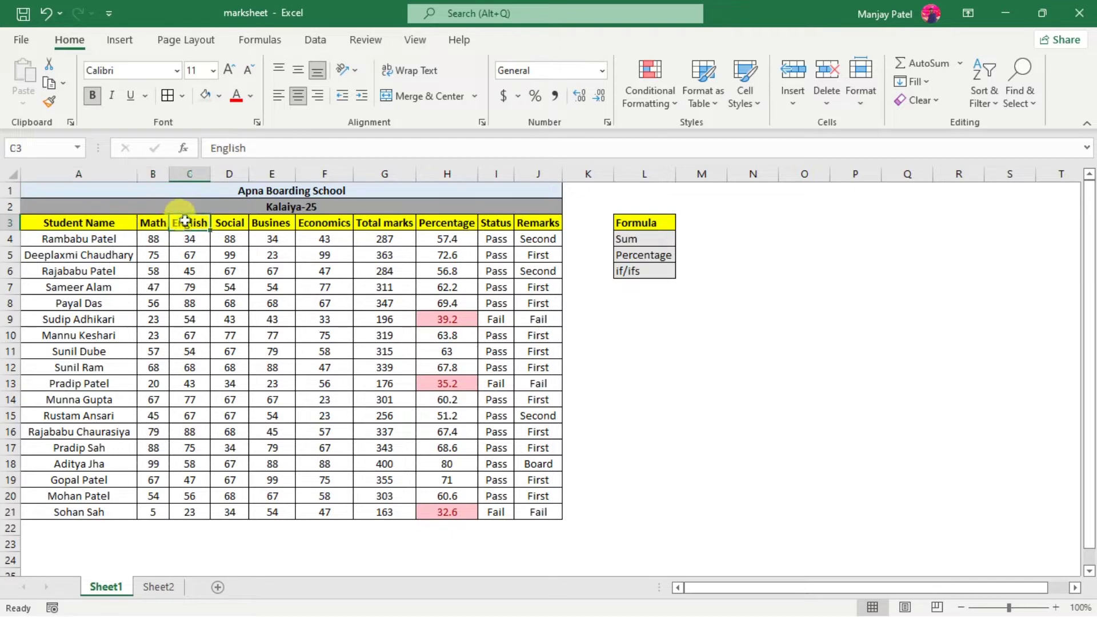
pyautogui.click(234, 224)
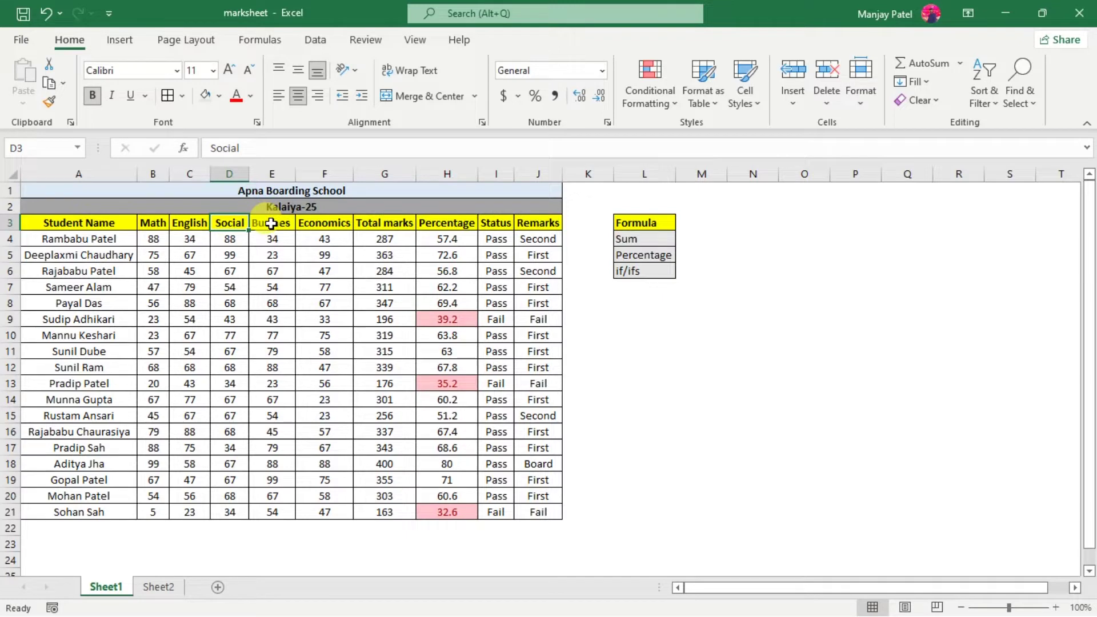
pyautogui.click(271, 223)
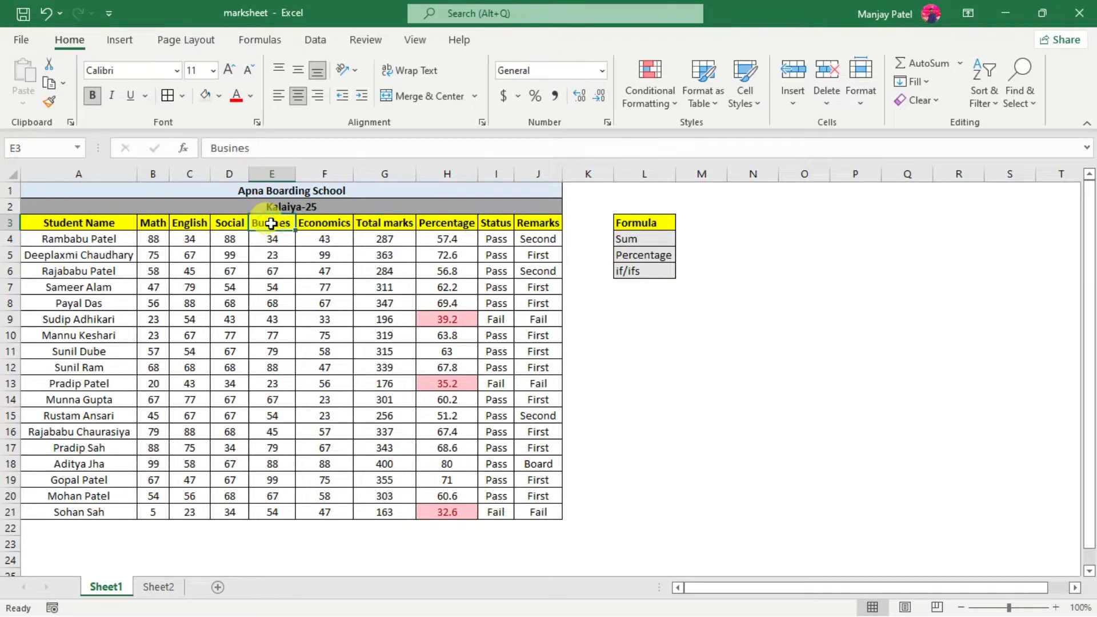
pyautogui.click(324, 222)
pyautogui.click(388, 222)
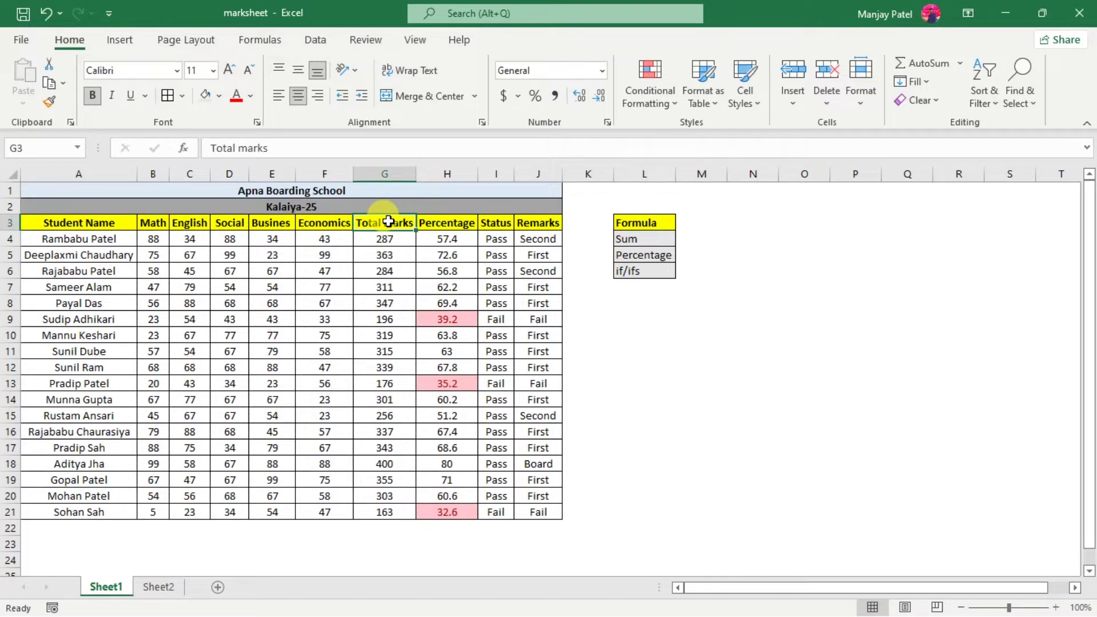
# On Sheet2, enter =SUM(B4:F4) in G4 for the first student's total of 287.
pyautogui.click(153, 588)
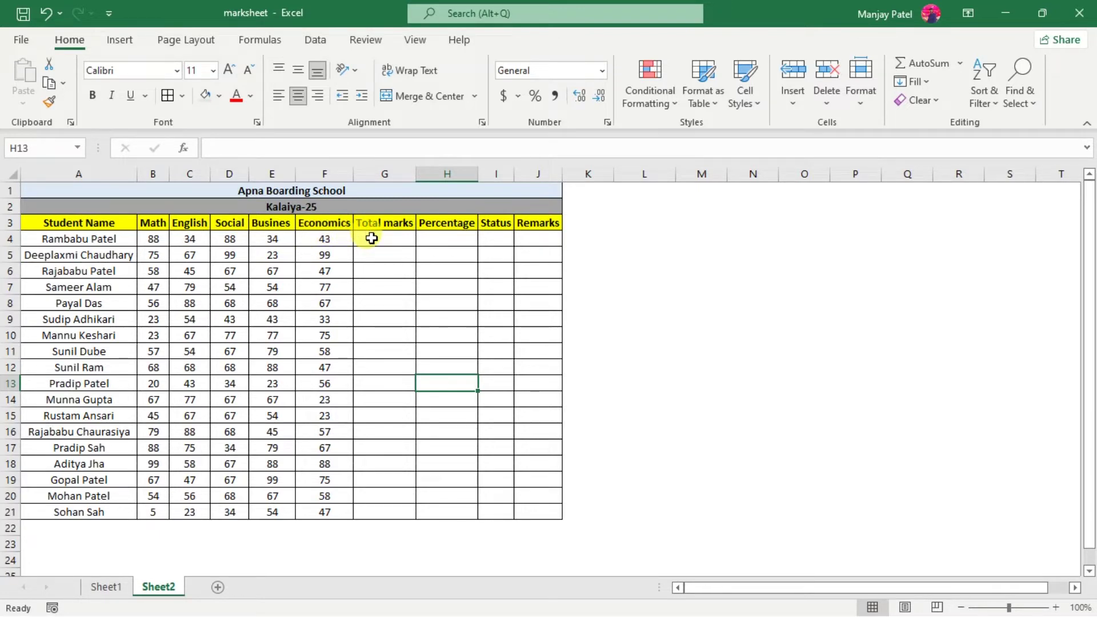
pyautogui.click(371, 238)
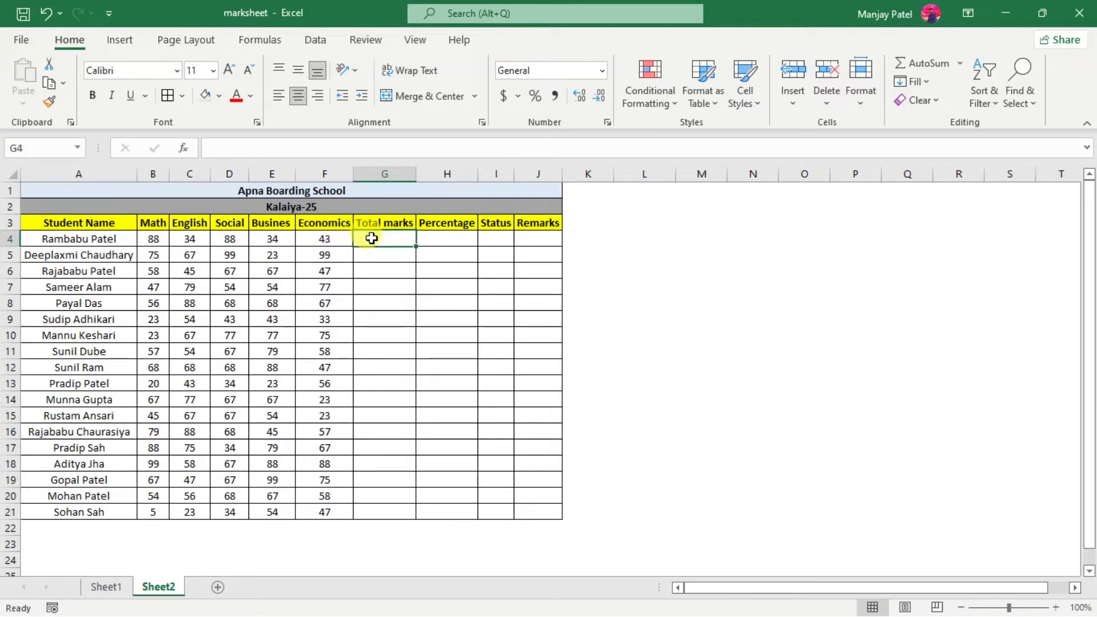
pyautogui.write('=sum')
pyautogui.press('Tab')
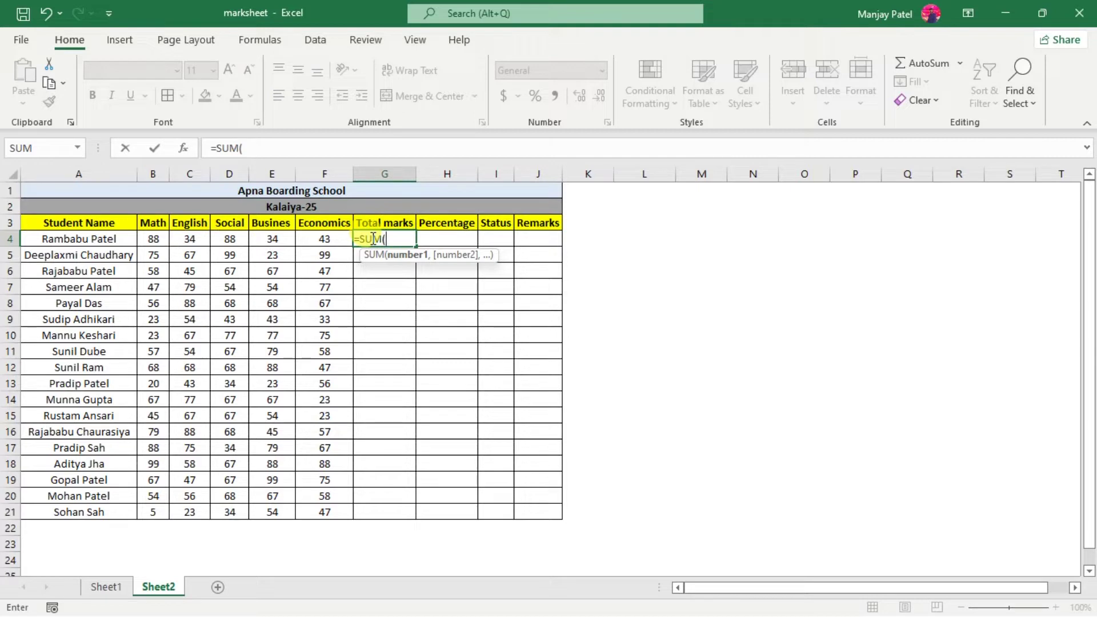
pyautogui.click(153, 239)
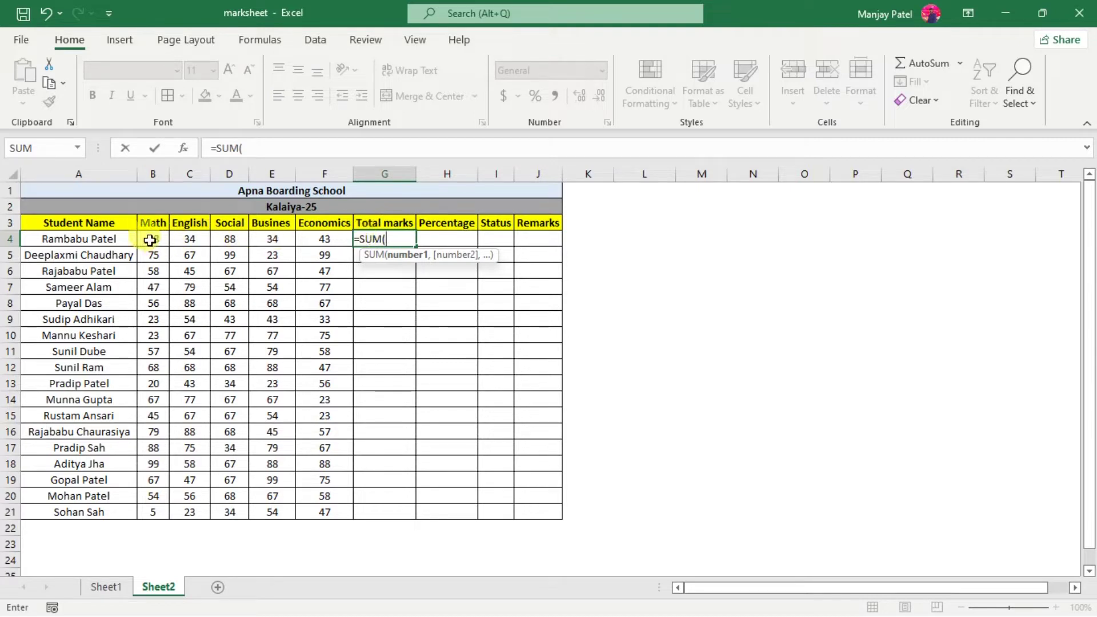
pyautogui.moveTo(181, 243); pyautogui.dragTo(317, 243)
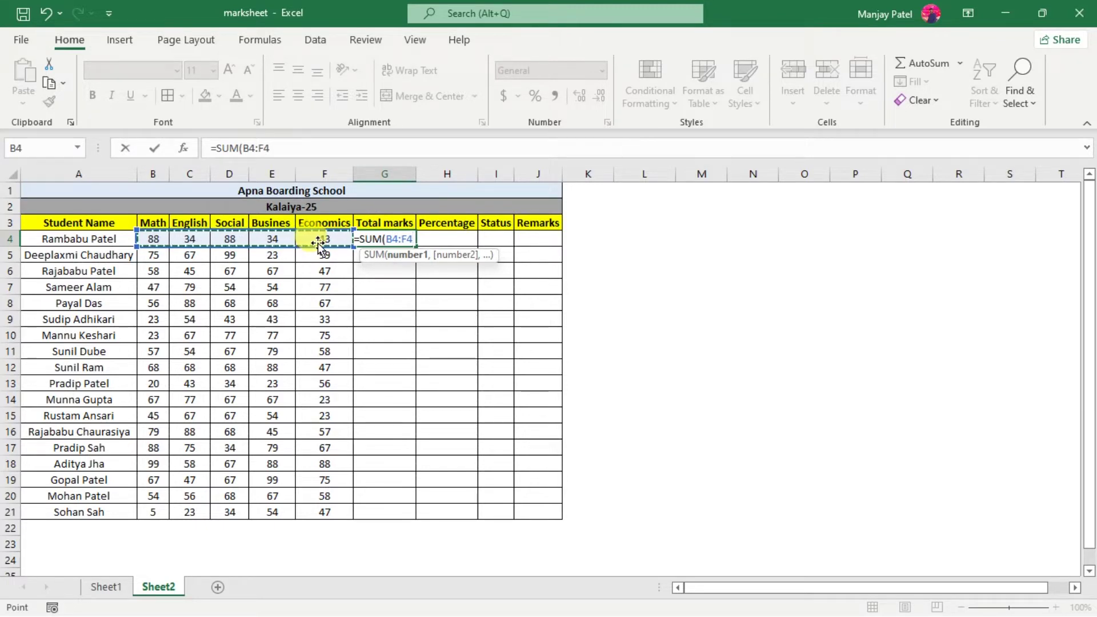
pyautogui.press('Return')
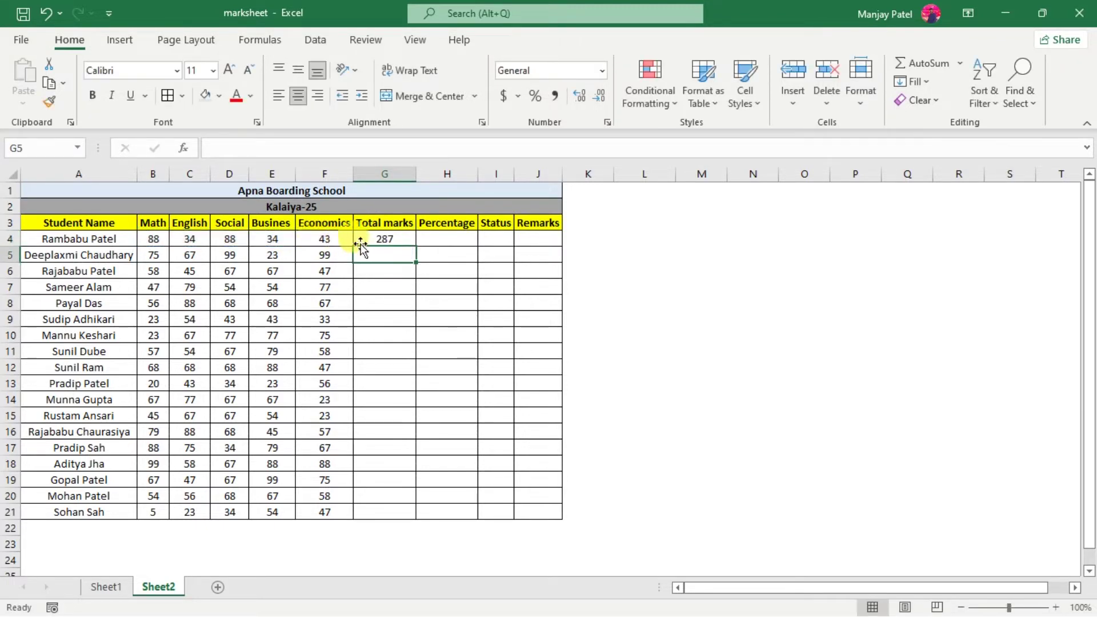
# Fill the G4 total formula down to G21, giving totals from 287 to 163.
pyautogui.click(379, 243)
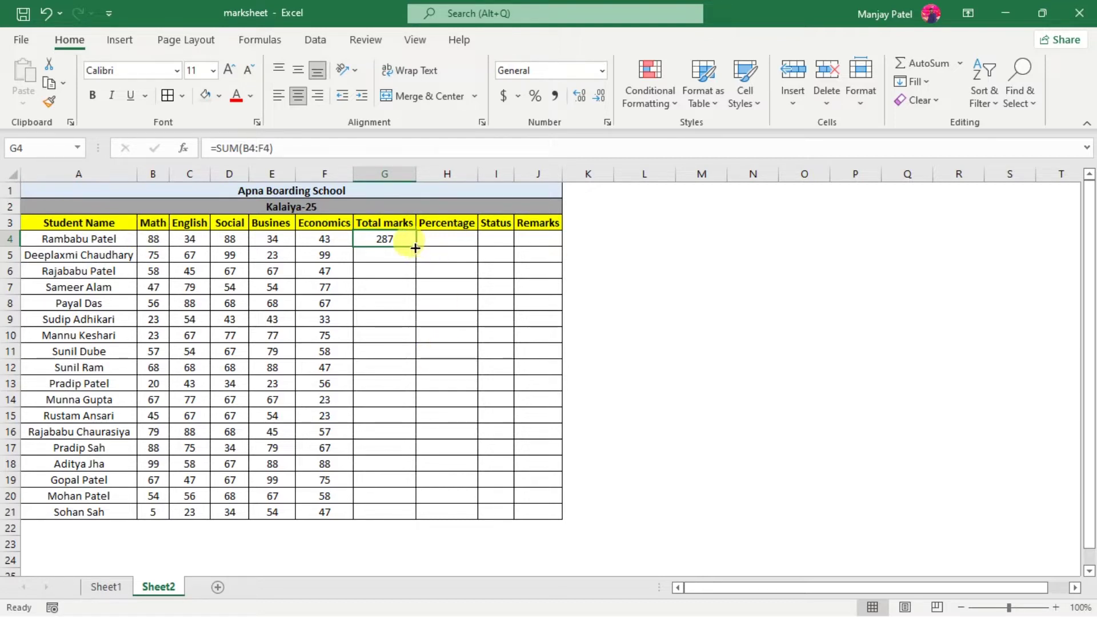
pyautogui.moveTo(415, 248); pyautogui.dragTo(413, 507)
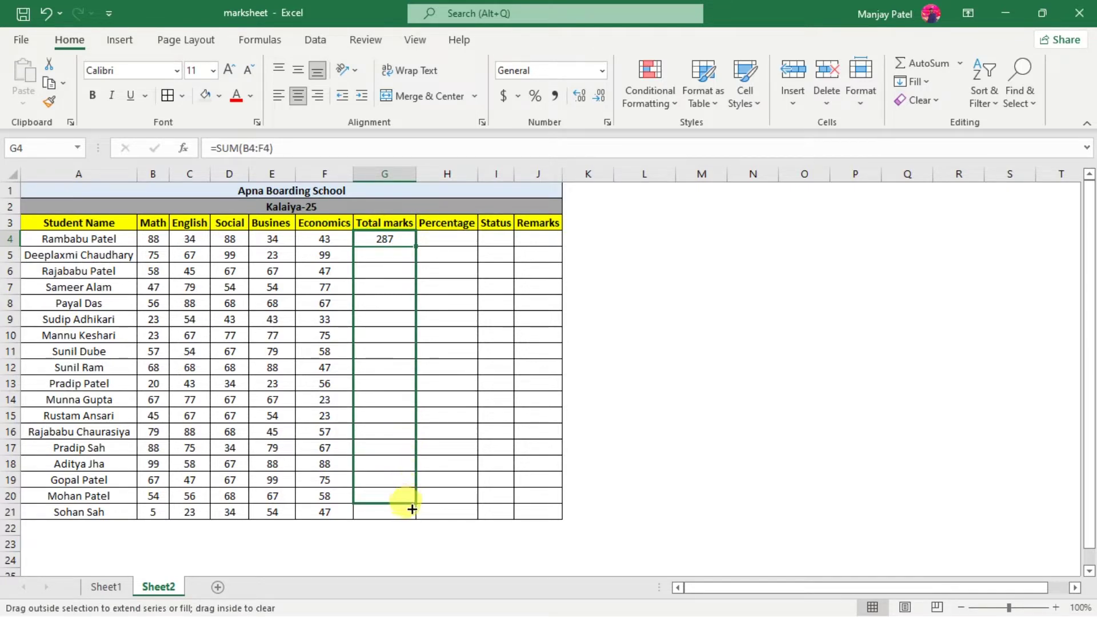
pyautogui.moveTo(413, 507); pyautogui.dragTo(411, 511)
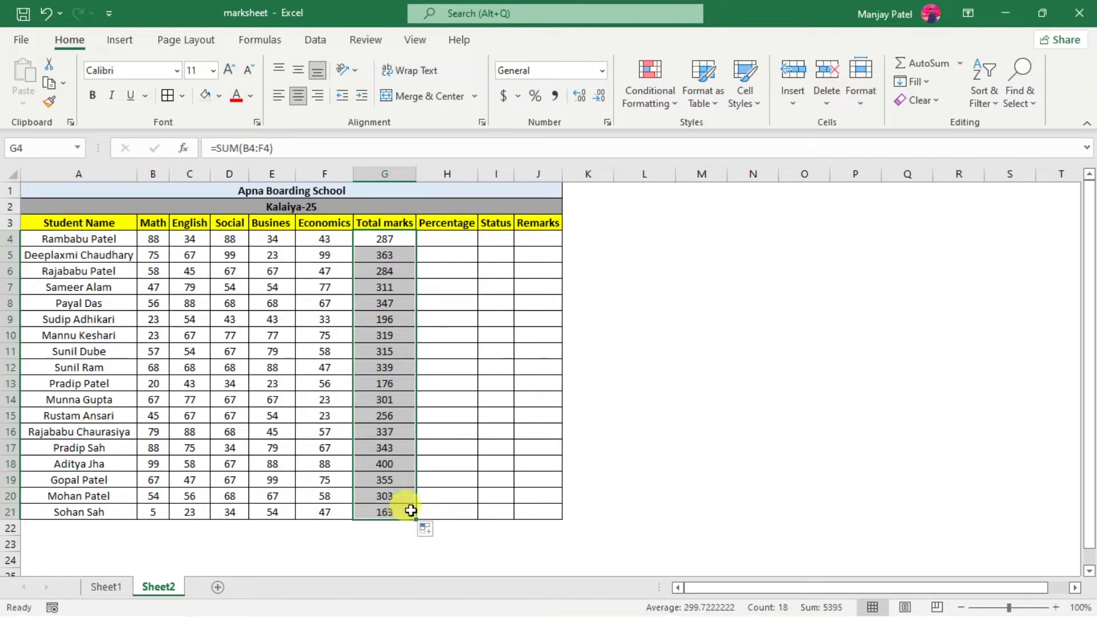
pyautogui.click(444, 242)
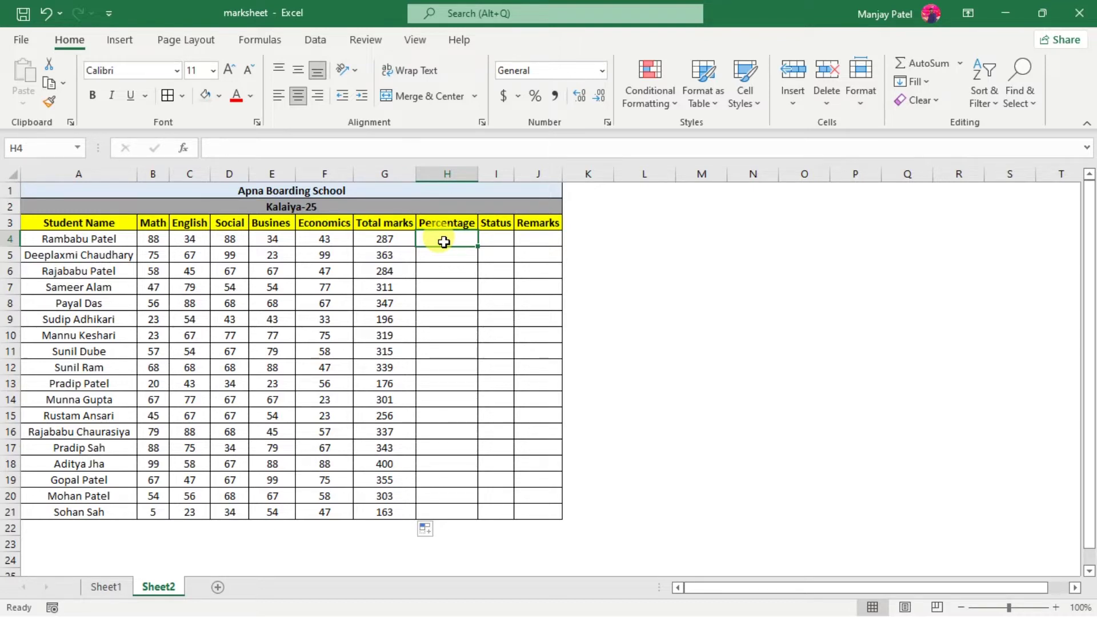
# Make a first attempt at a percentage formula in H4 referencing G4 and 5.
pyautogui.write('=')
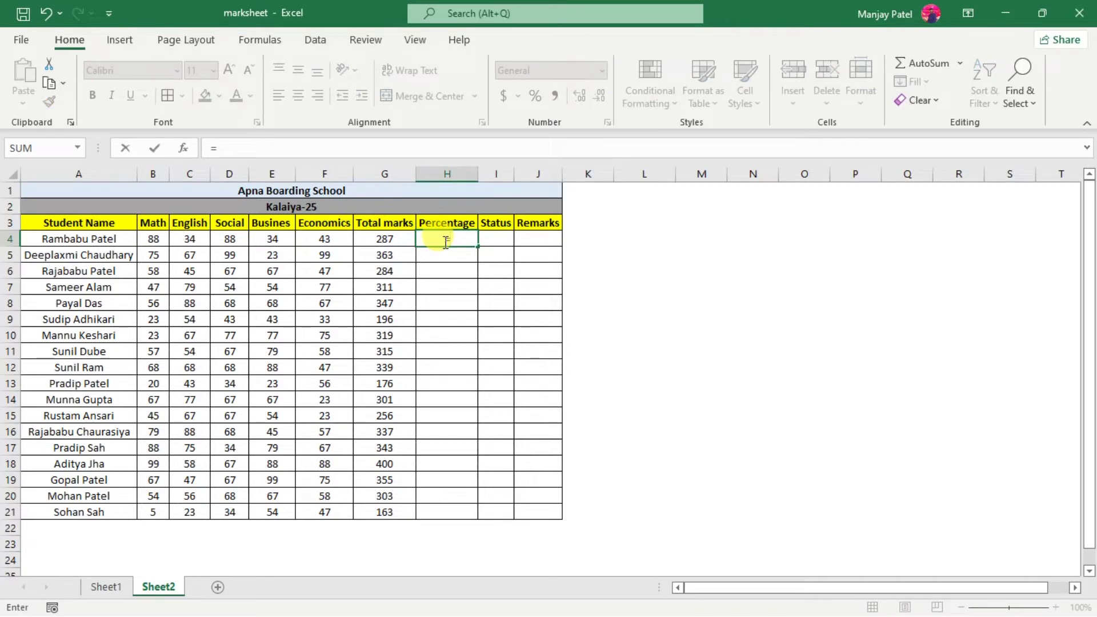
pyautogui.click(390, 241)
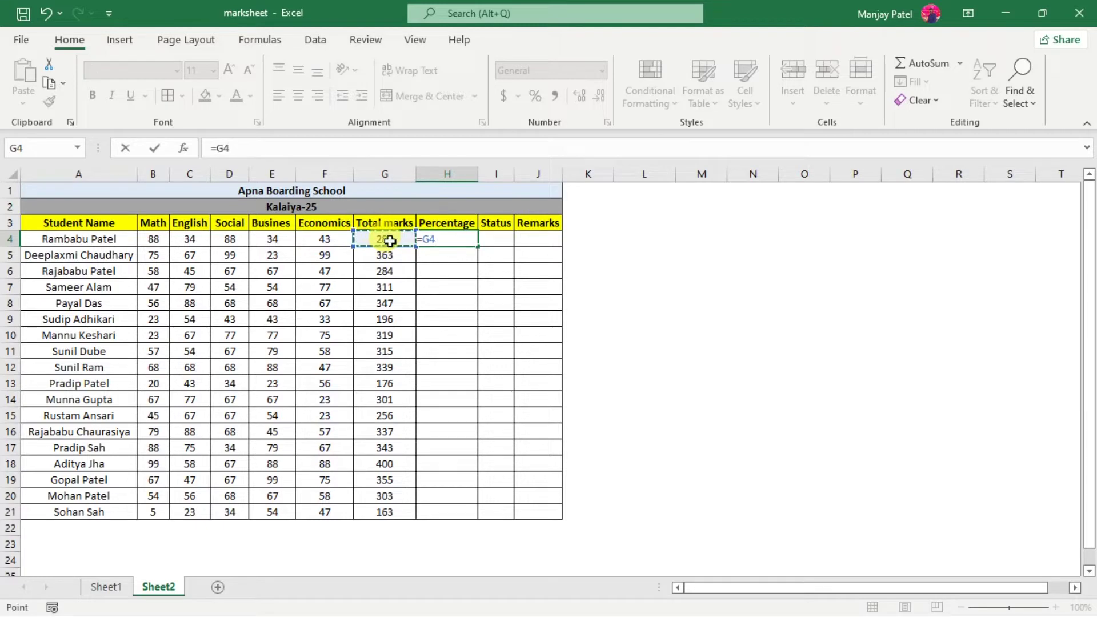
pyautogui.write('5')
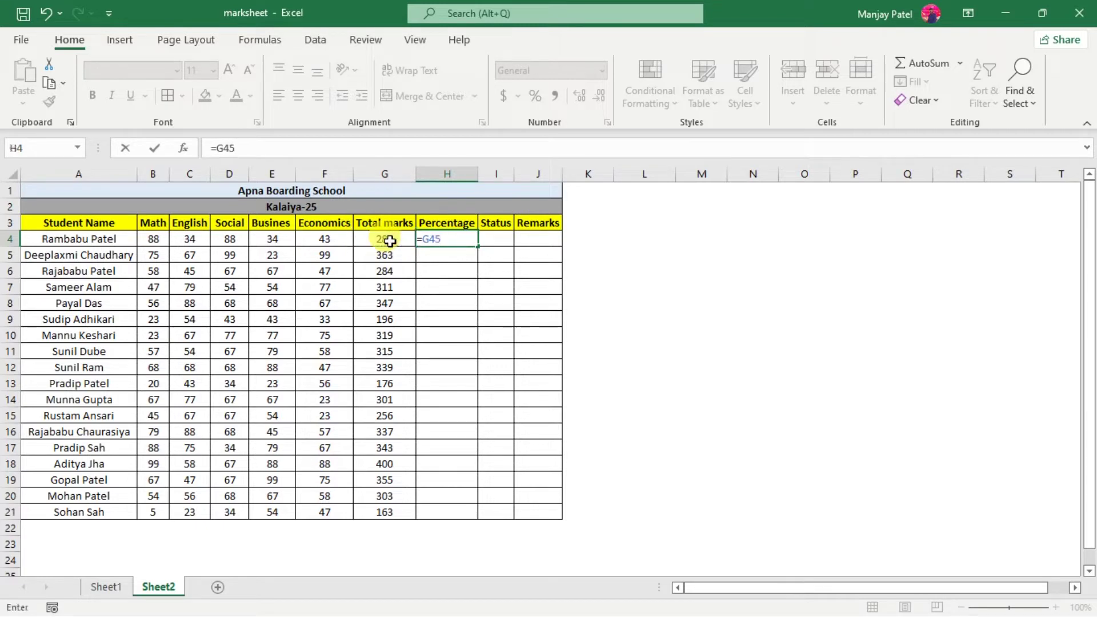
pyautogui.press('Home')
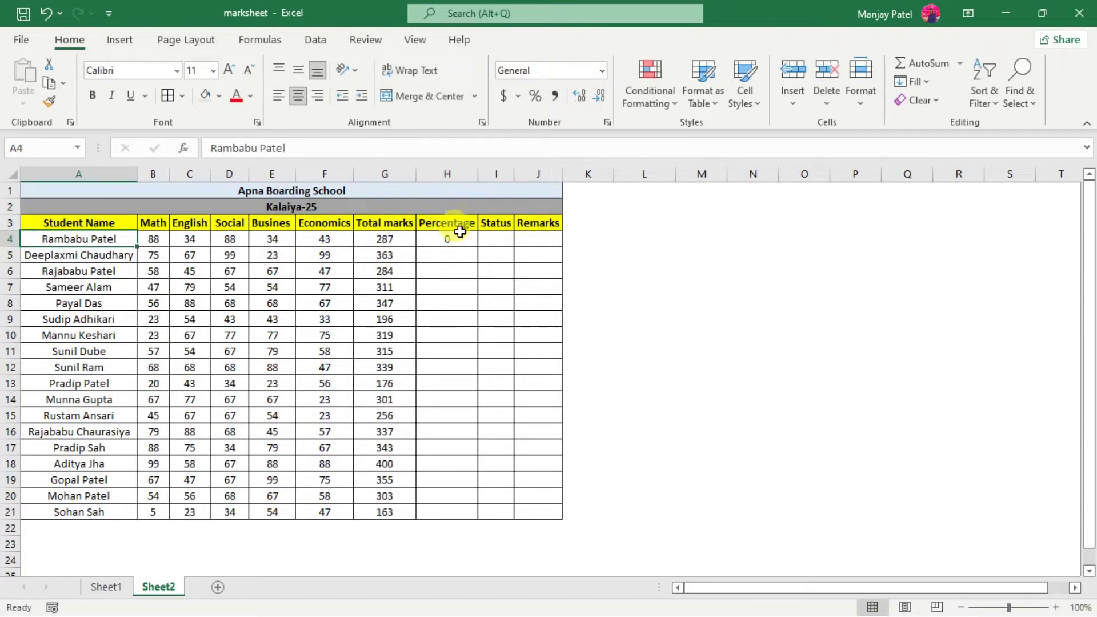
# Replace H4's incorrect formula with =G4/5, showing 57.4.
pyautogui.click(457, 238)
pyautogui.press('Delete')
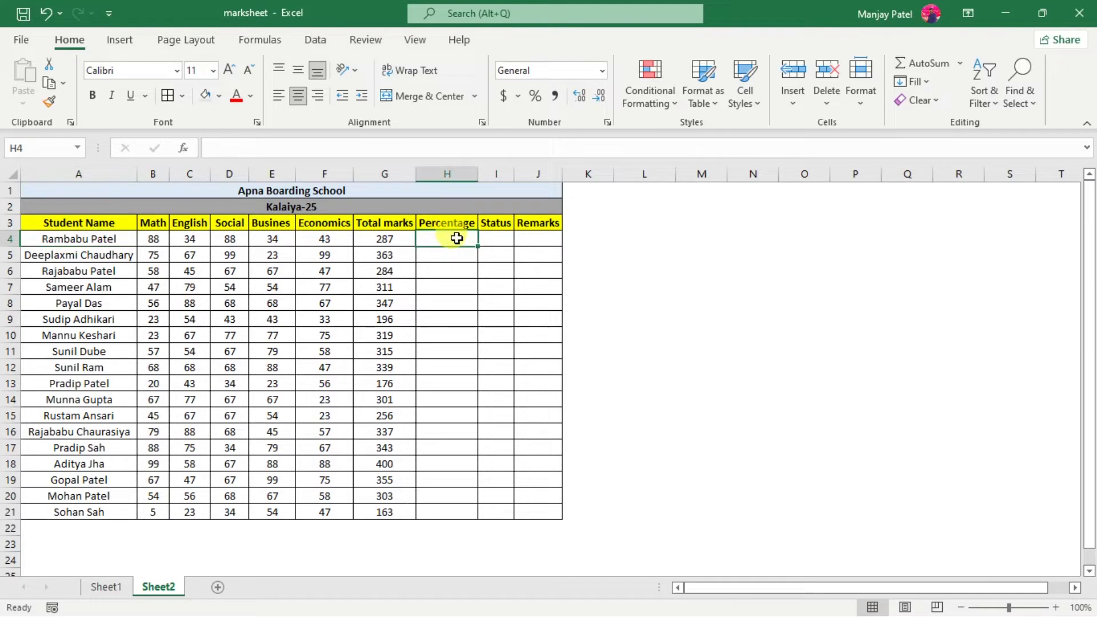
pyautogui.write('=')
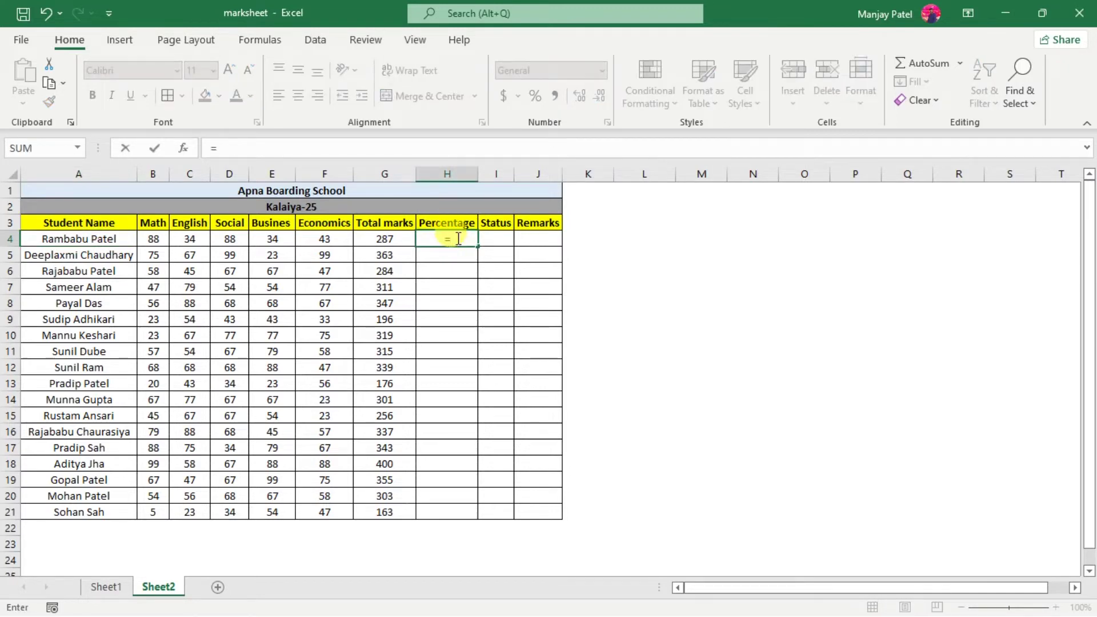
pyautogui.click(383, 239)
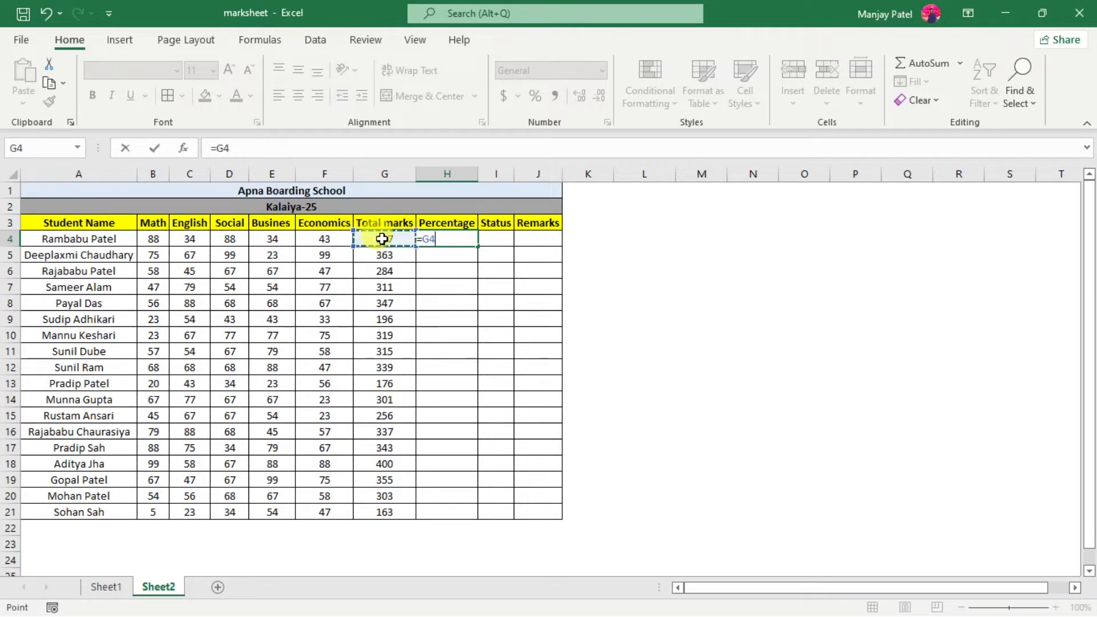
pyautogui.write('//')
pyautogui.press('Home')
pyautogui.press('BackSpace')
pyautogui.press('BackSpace')
pyautogui.write('5')
pyautogui.press('Return')
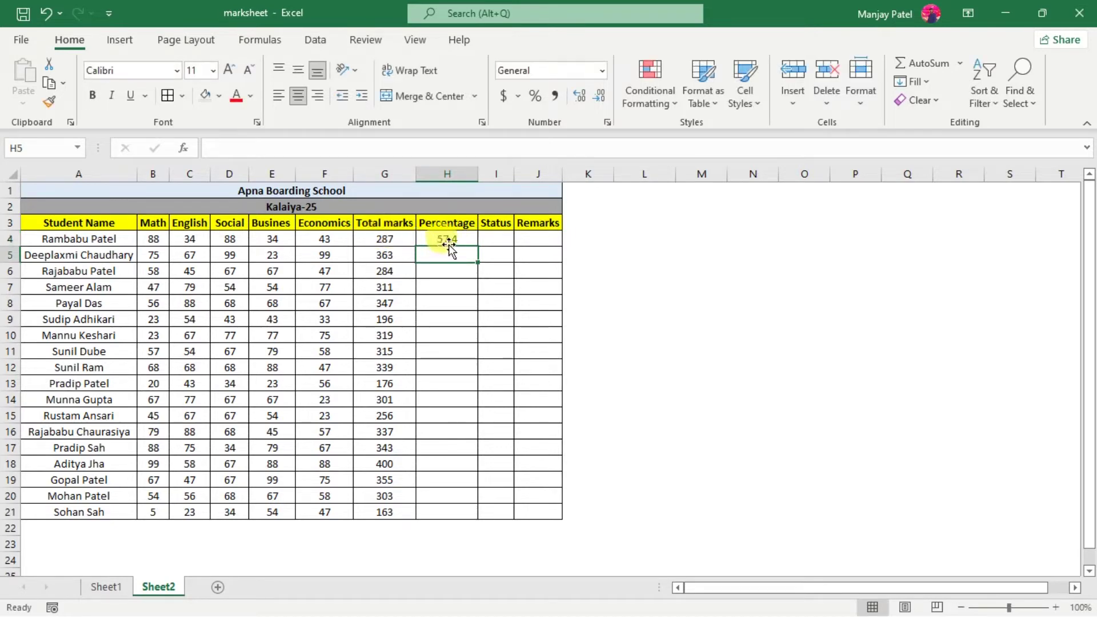
# Copy H4's =G4/5 down to H21, giving percentages from 57.4 to 32.6.
pyautogui.click(450, 239)
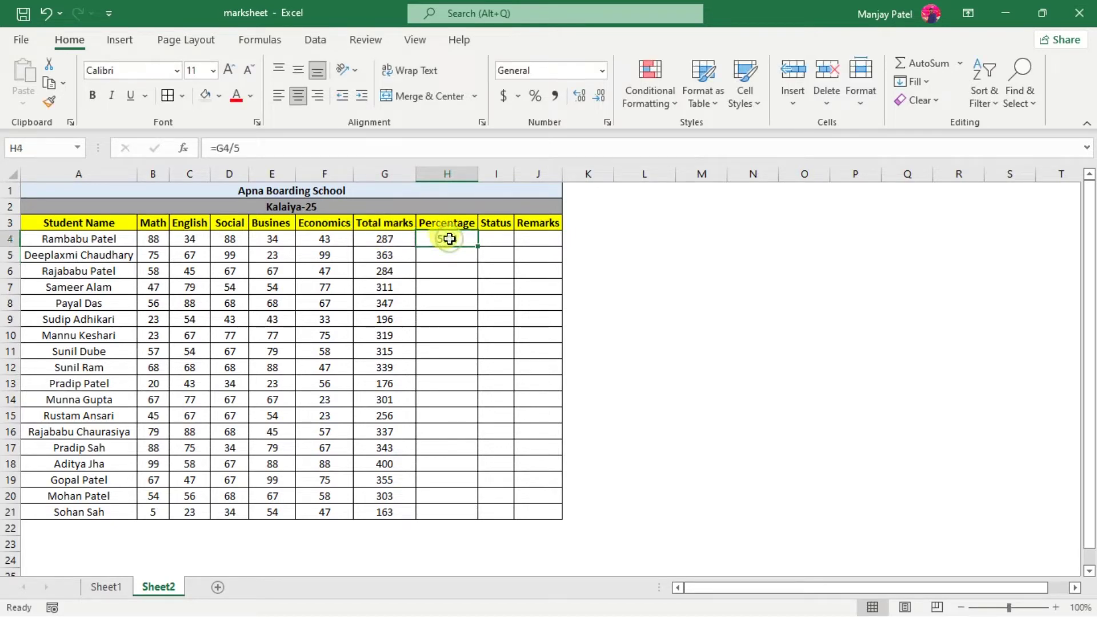
pyautogui.doubleClick(479, 247)
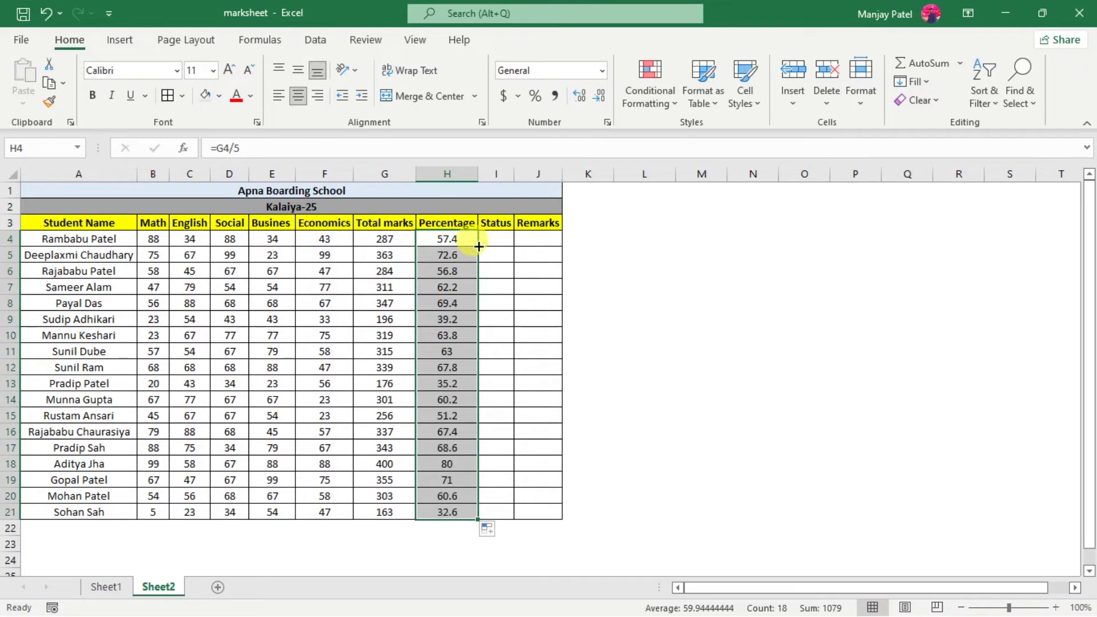
pyautogui.click(489, 238)
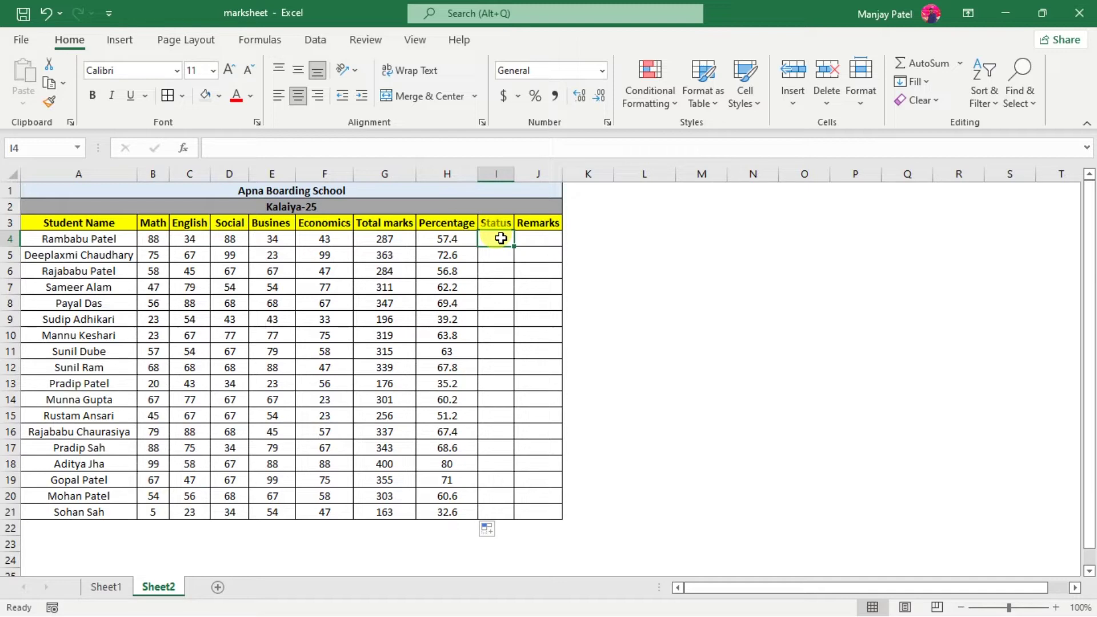
# Enter =IF(H4>=40,"Pass","Fail") in I4 as the first student's Status.
pyautogui.write('=if')
pyautogui.press('Tab')
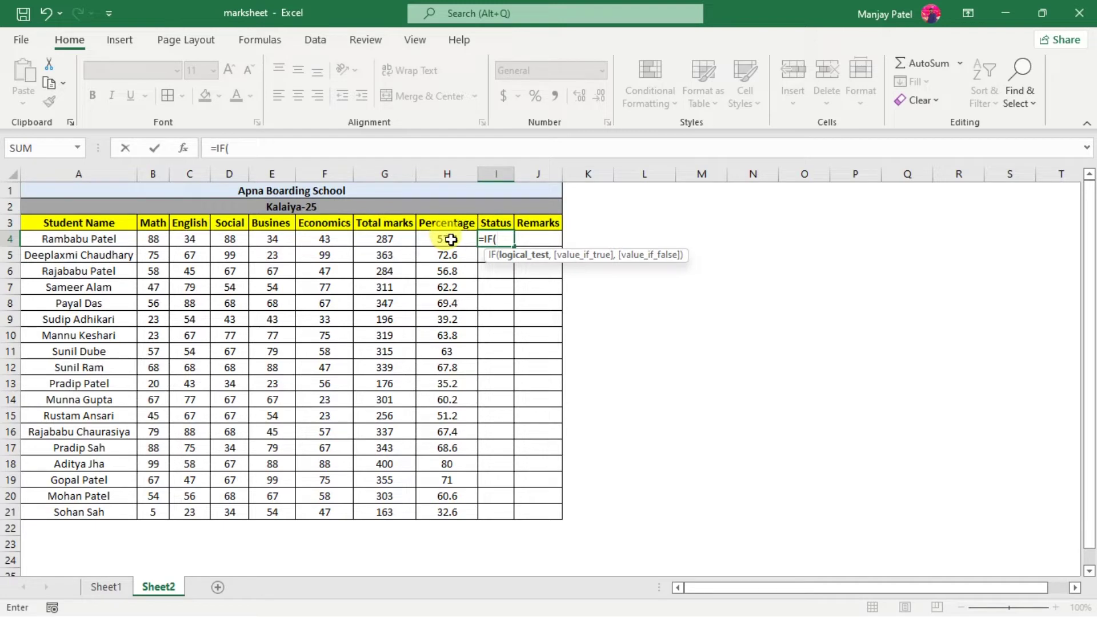
pyautogui.click(451, 239)
pyautogui.write('>4')
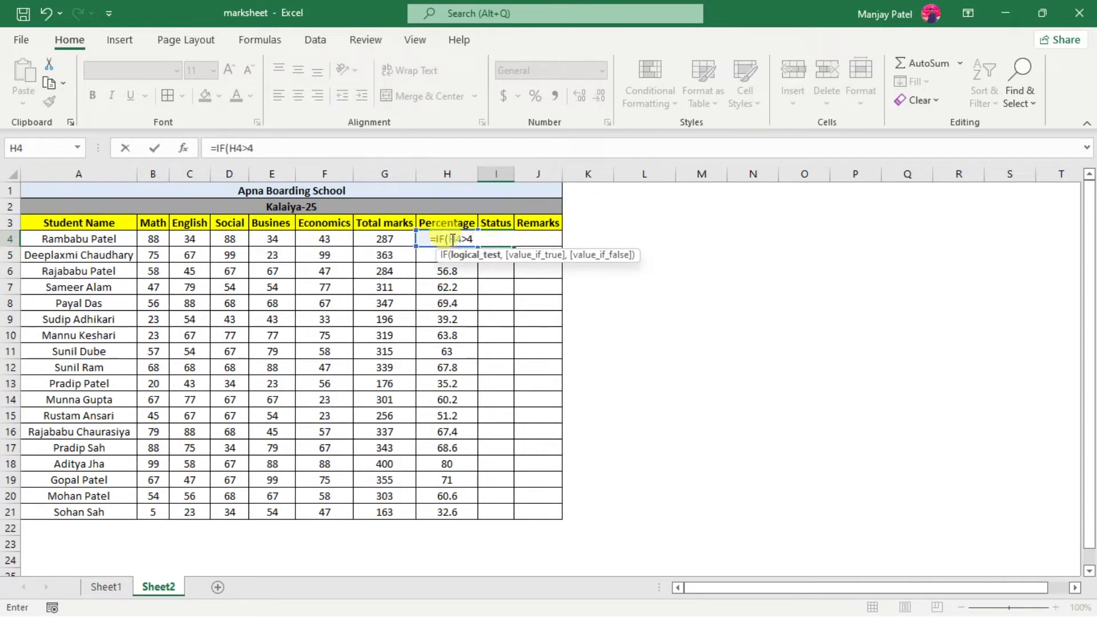
pyautogui.press('BackSpace')
pyautogui.write('=40')
pyautogui.write(',"')
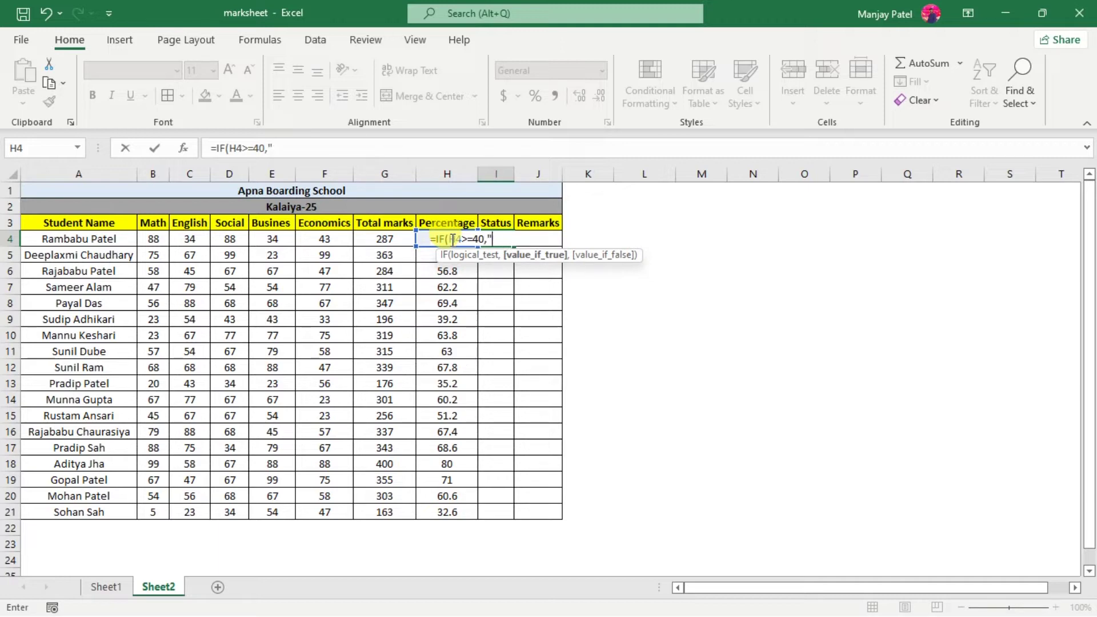
pyautogui.write(' Pass","')
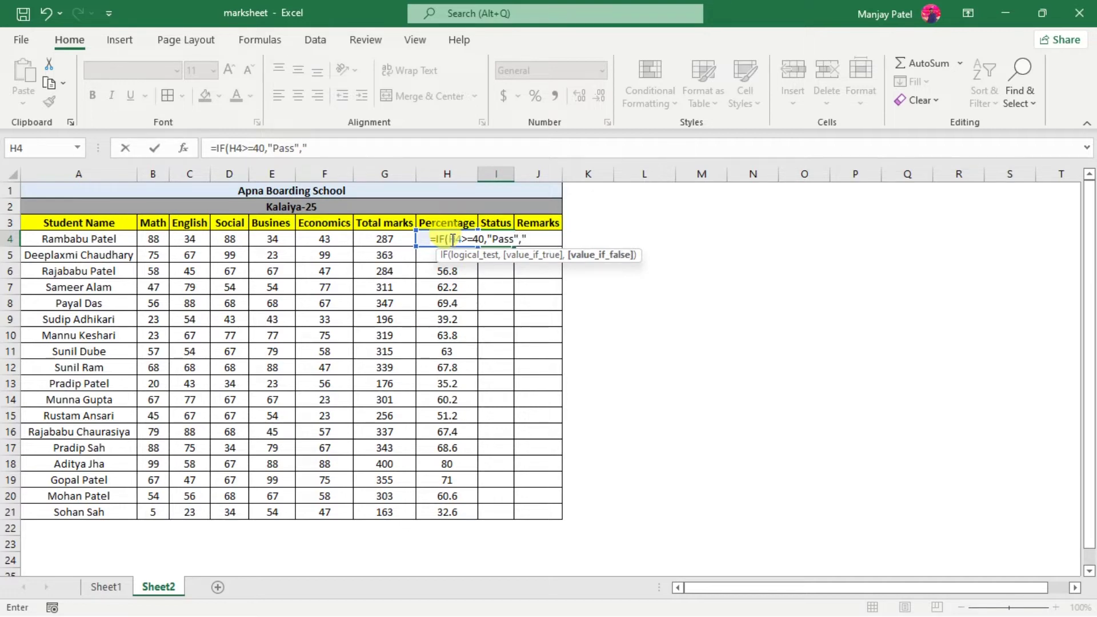
pyautogui.write('Fail"')
pyautogui.press('Return')
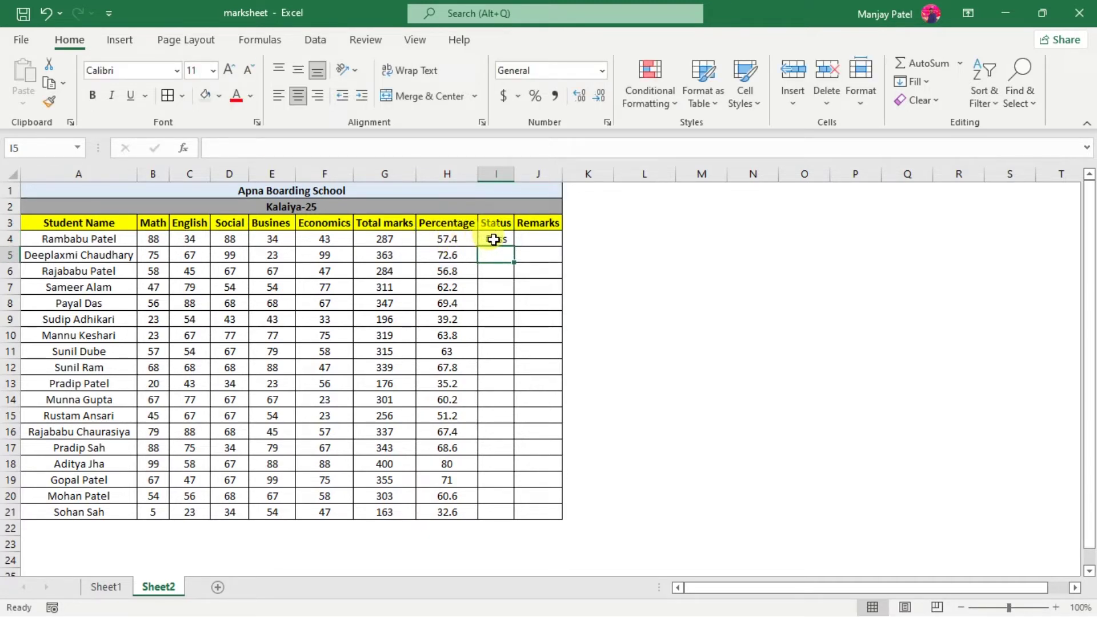
# Review the I4 and H4 formulas, then fill the Pass/Fail formula down to I21.
pyautogui.click(491, 239)
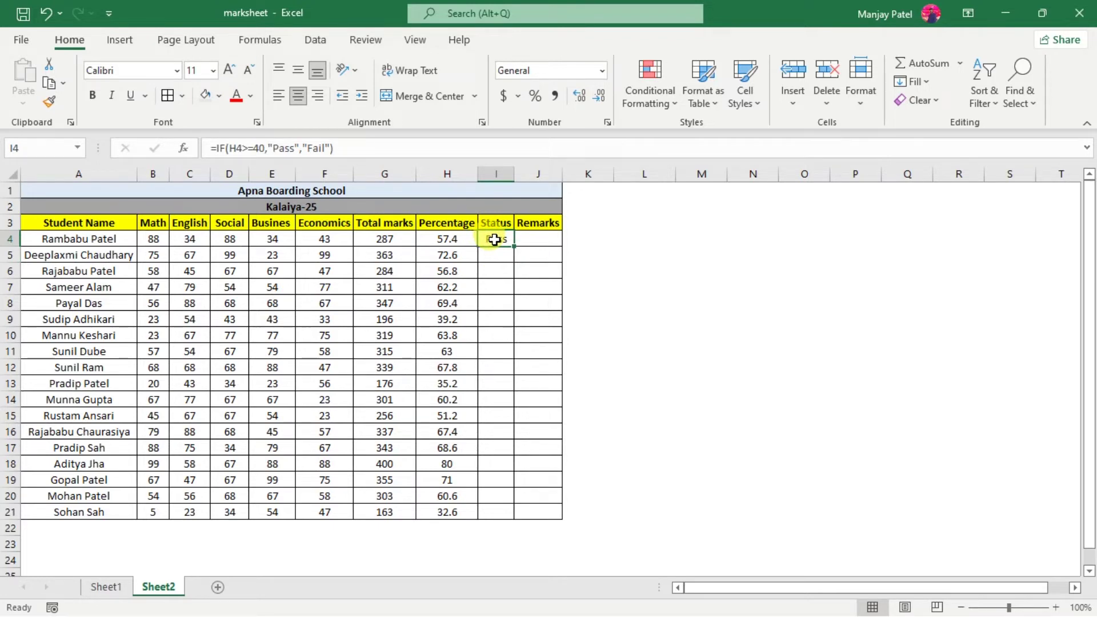
pyautogui.click(448, 240)
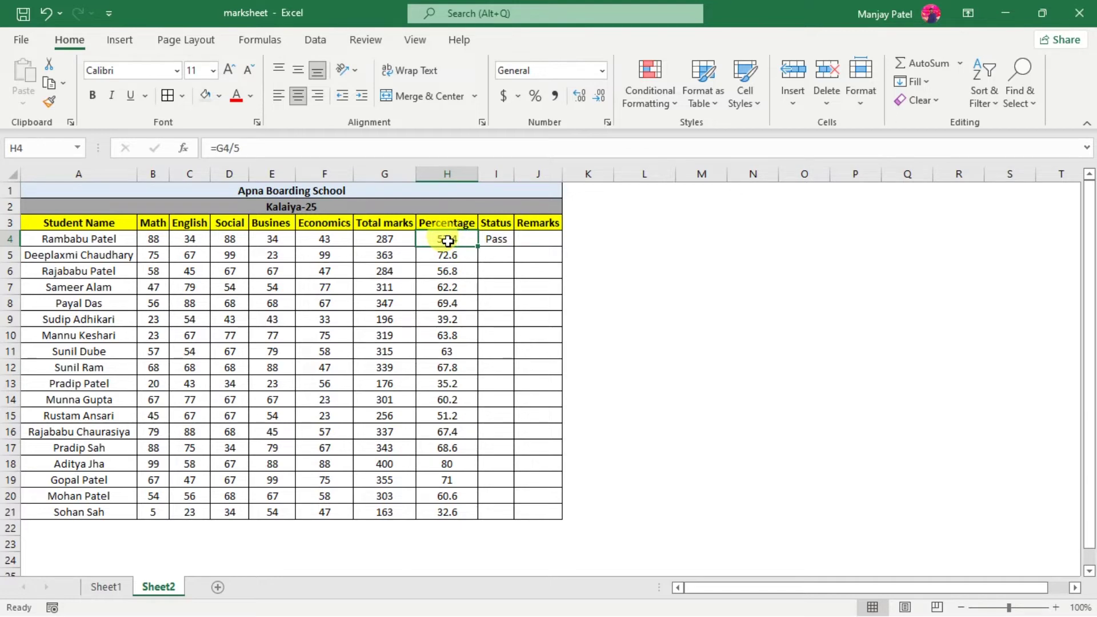
pyautogui.click(496, 237)
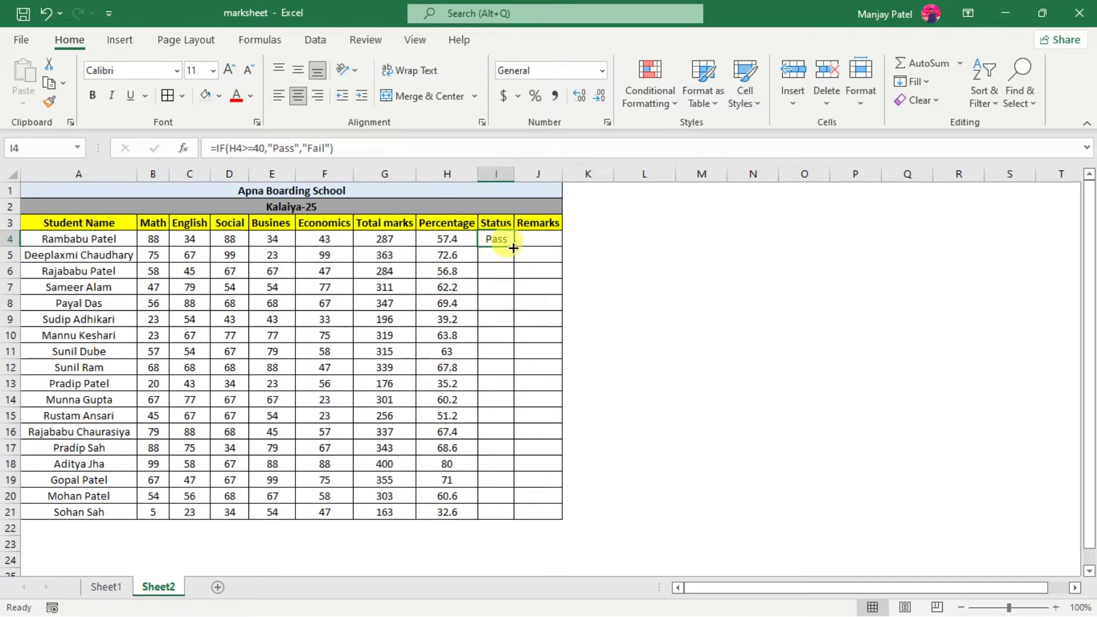
pyautogui.doubleClick(513, 248)
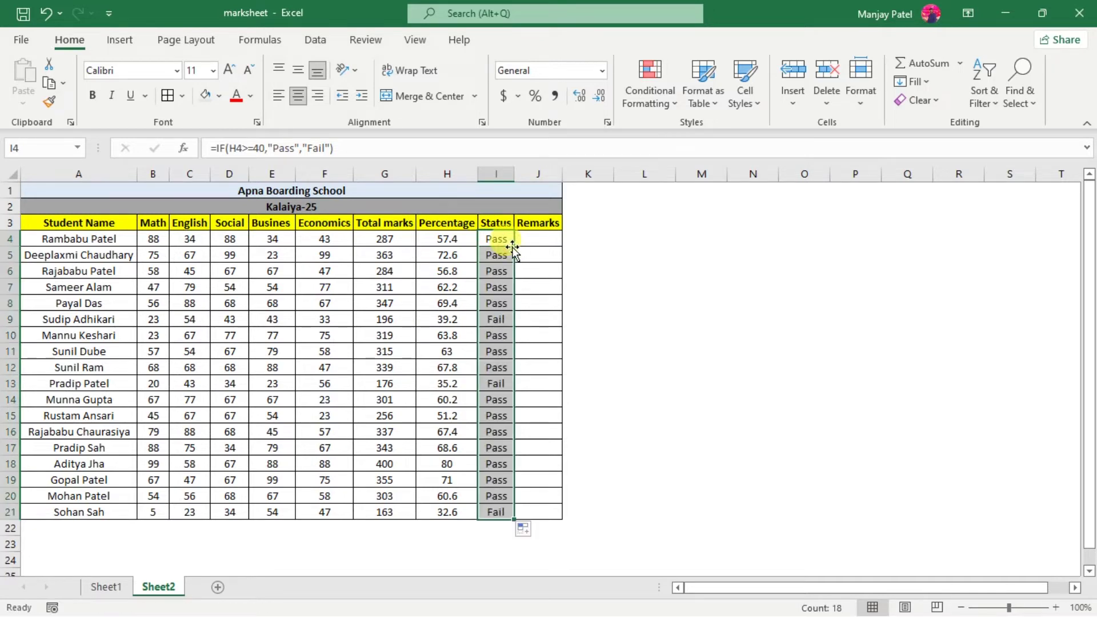
# Check the Fail results in rows 9, 13 and 21.
pyautogui.click(501, 325)
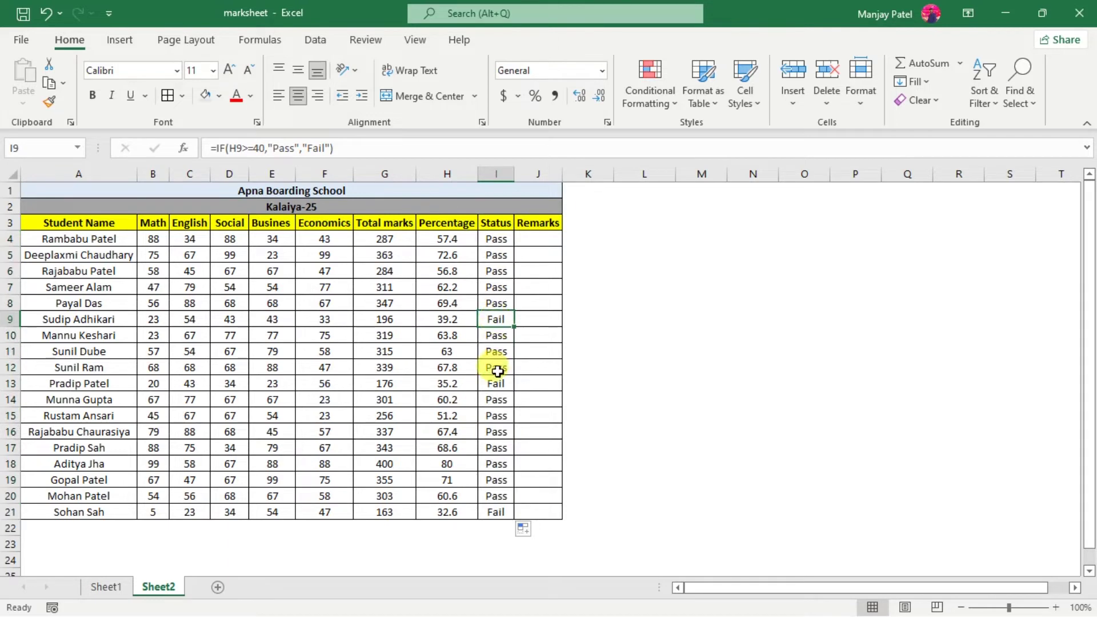
pyautogui.click(497, 385)
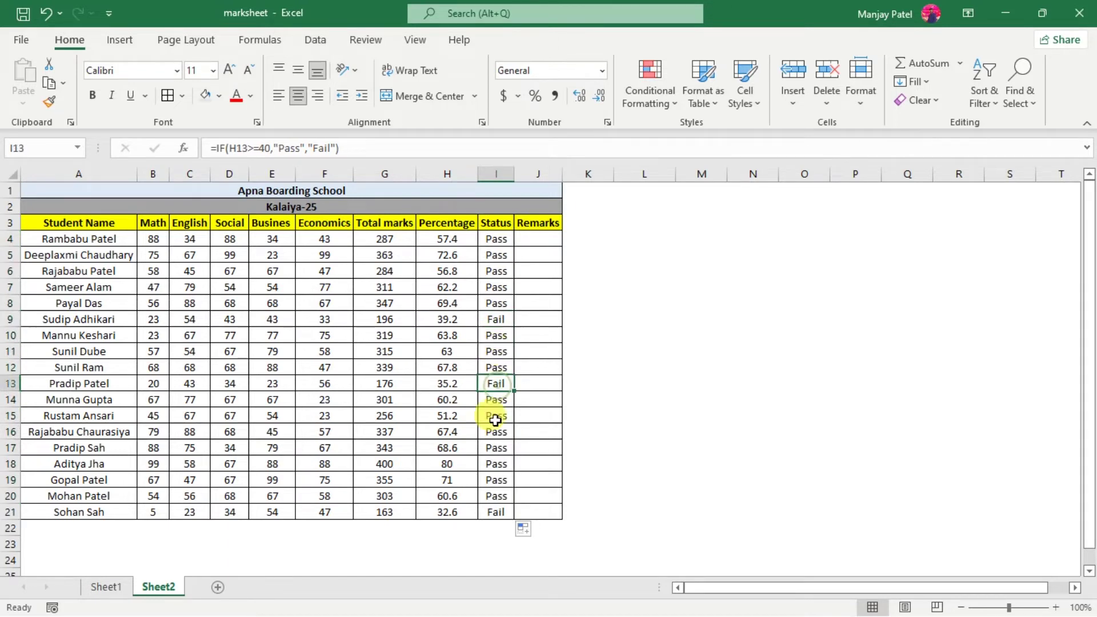
pyautogui.click(500, 514)
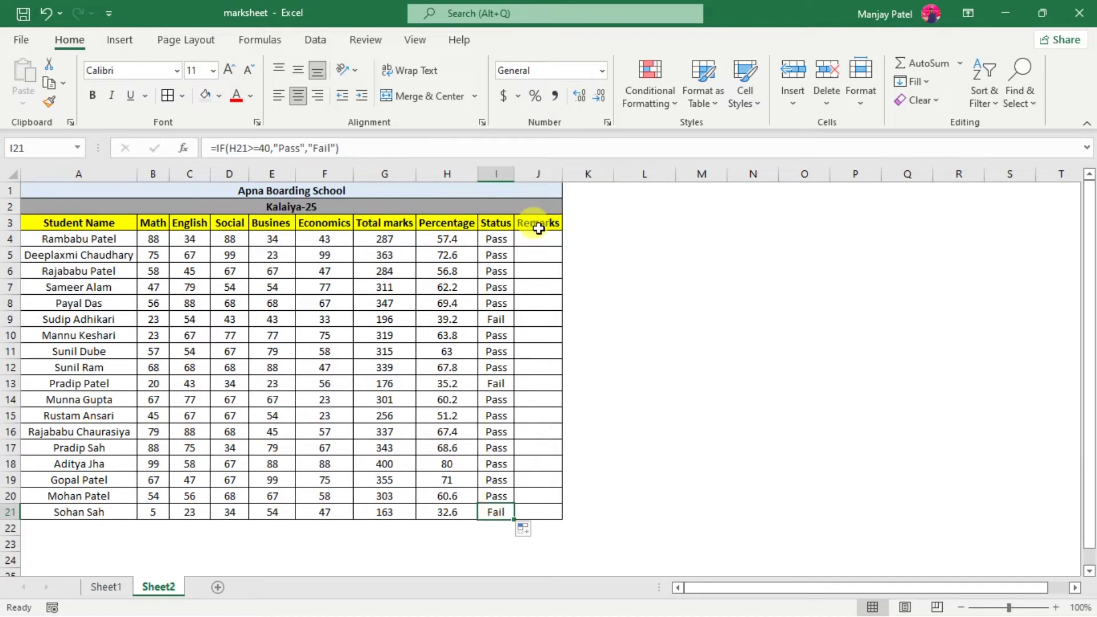
pyautogui.click(528, 243)
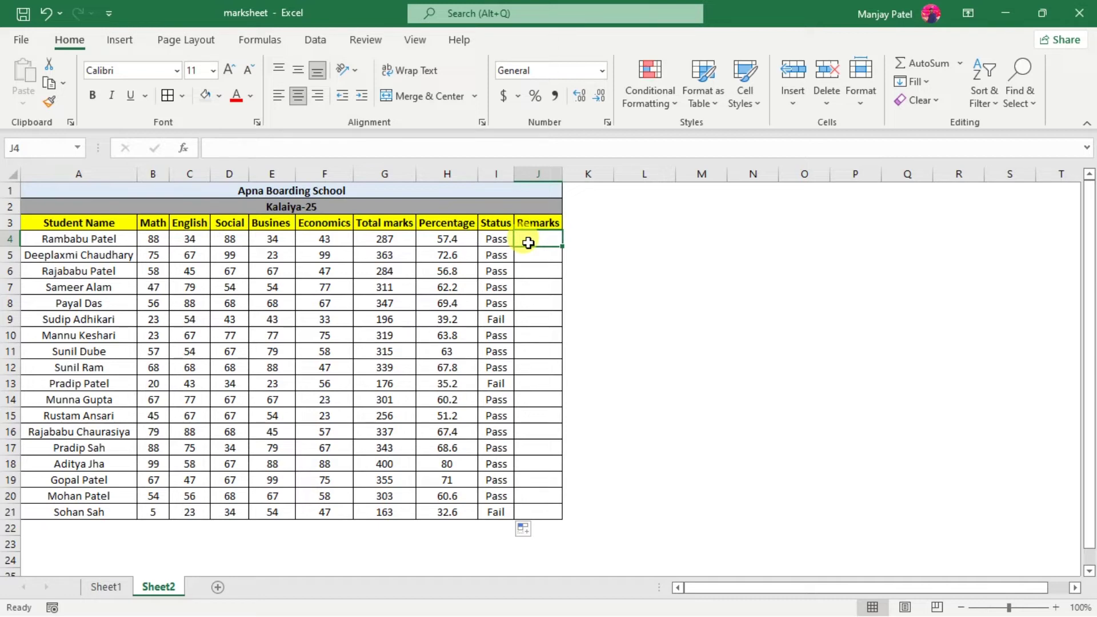
# Start =IFS(H4>80,"A",H4>=60,"B", in J4 for the first two grades.
pyautogui.click(528, 242)
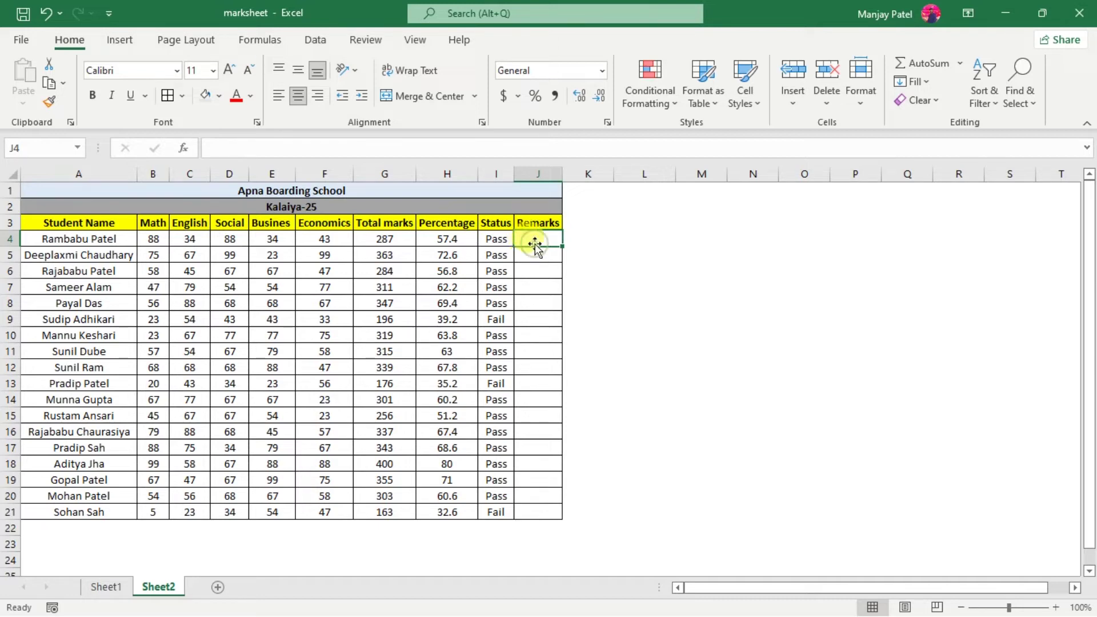
pyautogui.write('=')
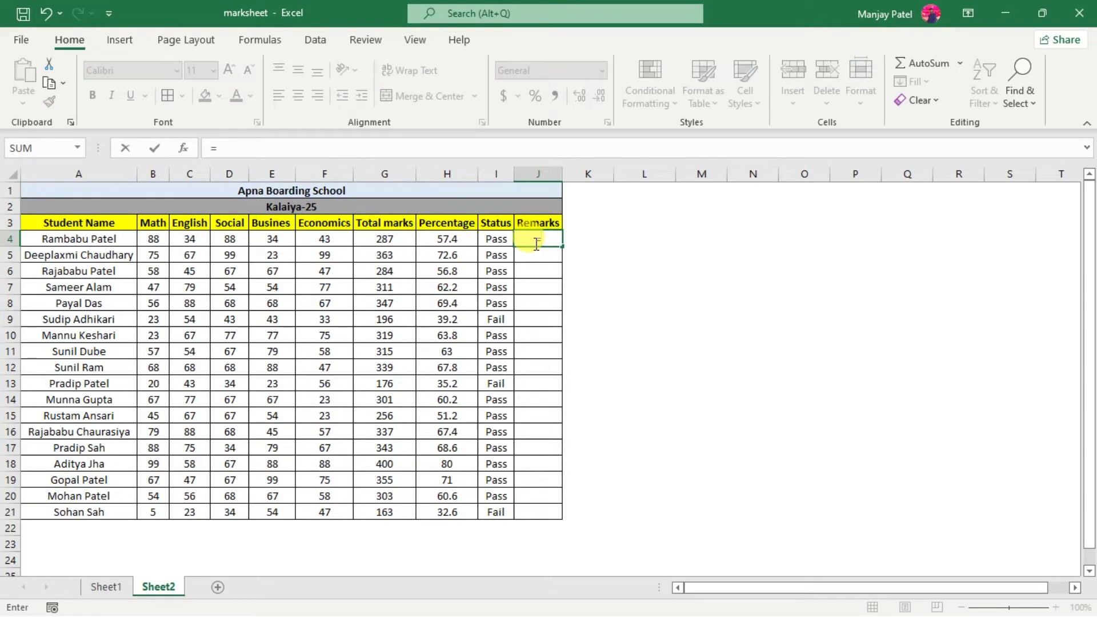
pyautogui.write('ifs')
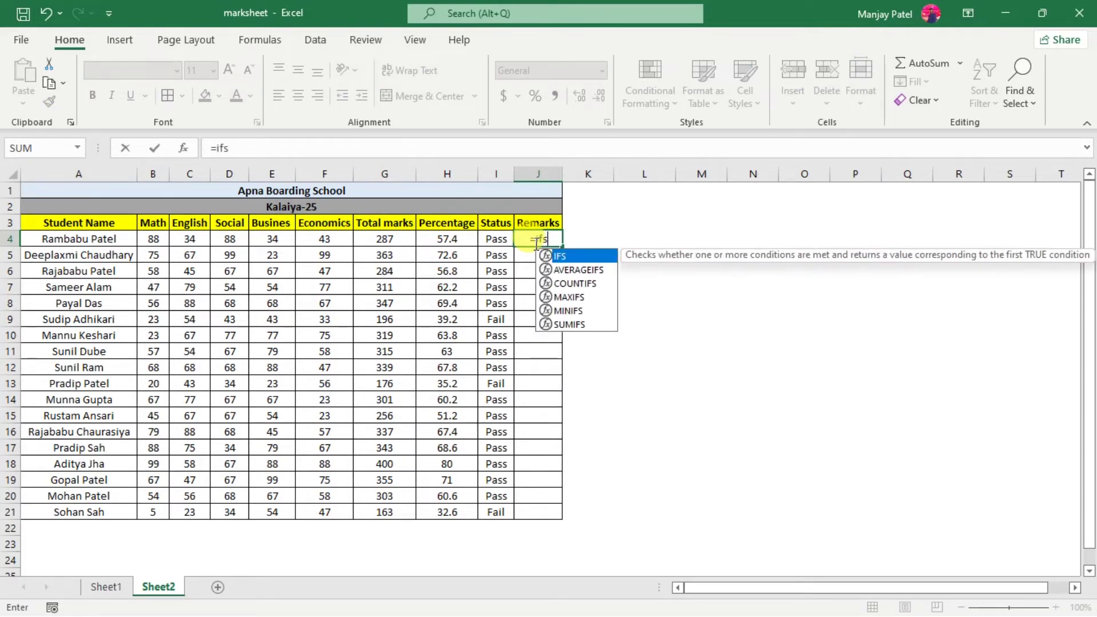
pyautogui.press('Tab')
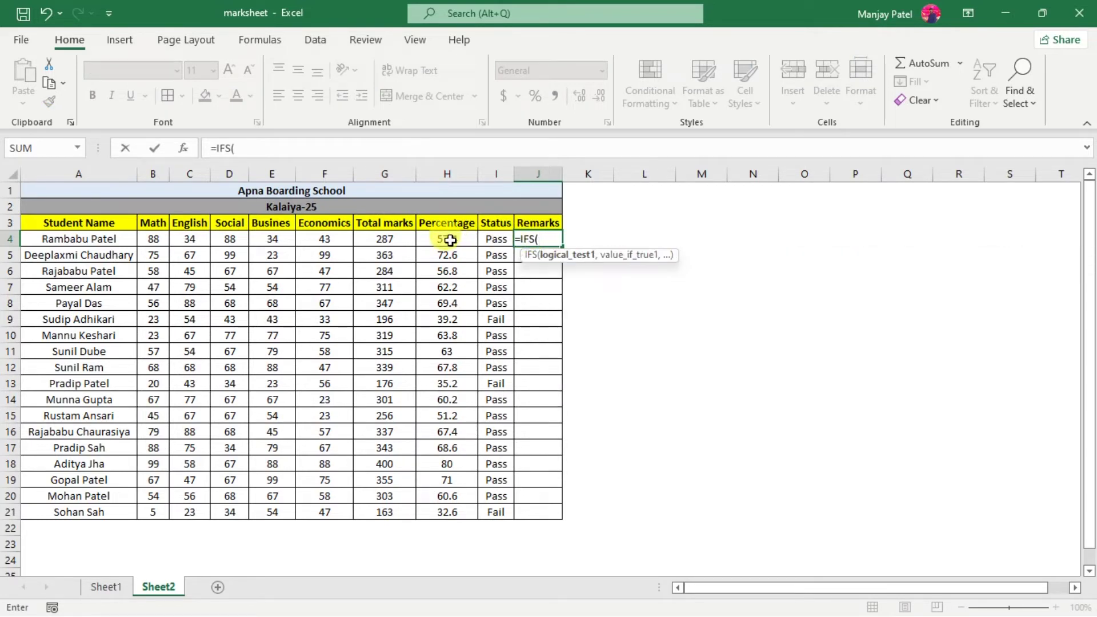
pyautogui.click(450, 241)
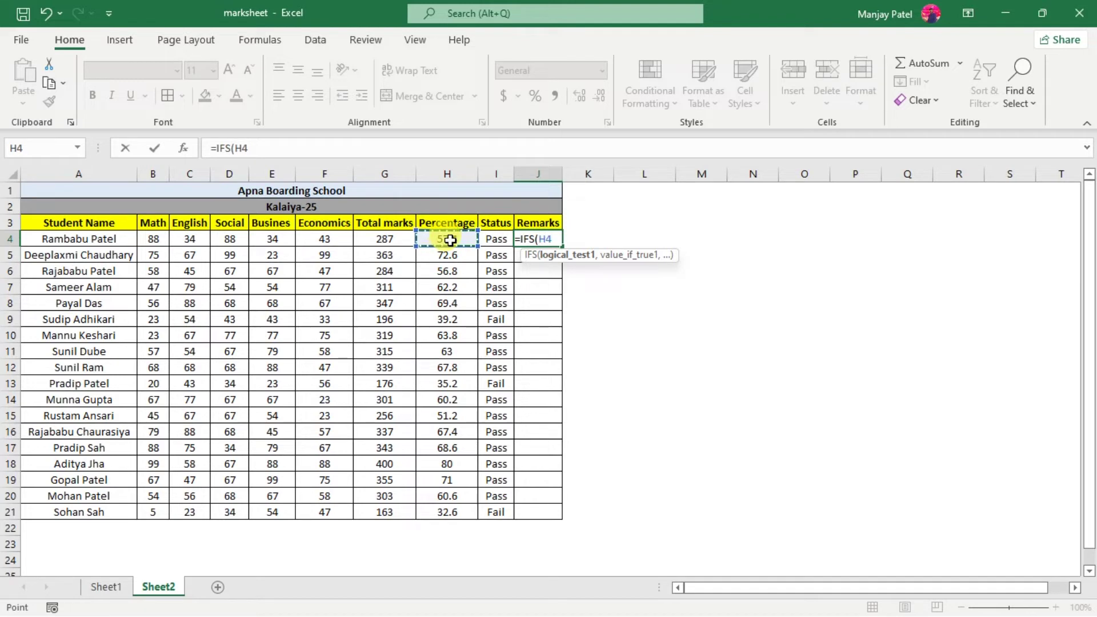
pyautogui.write('>')
pyautogui.write('8')
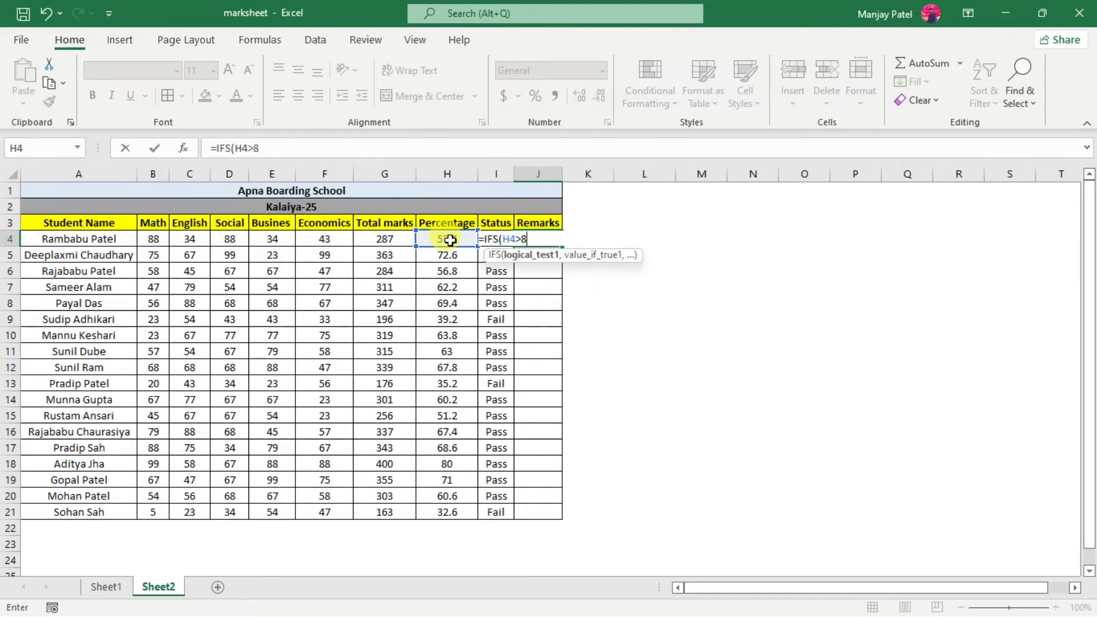
pyautogui.write('0,')
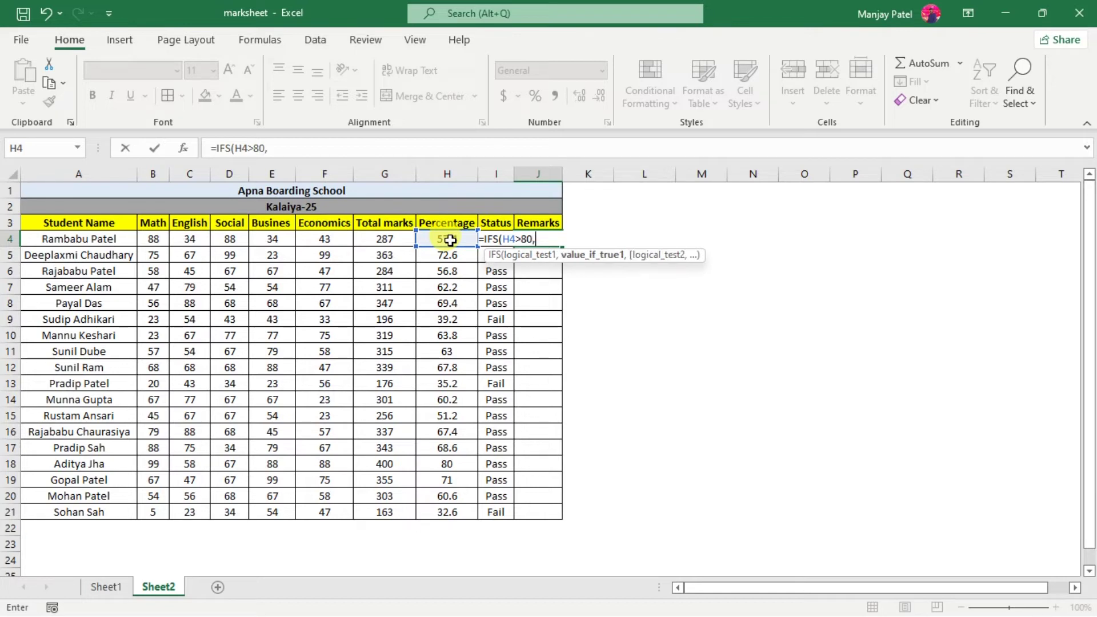
pyautogui.write('"')
pyautogui.write('A",')
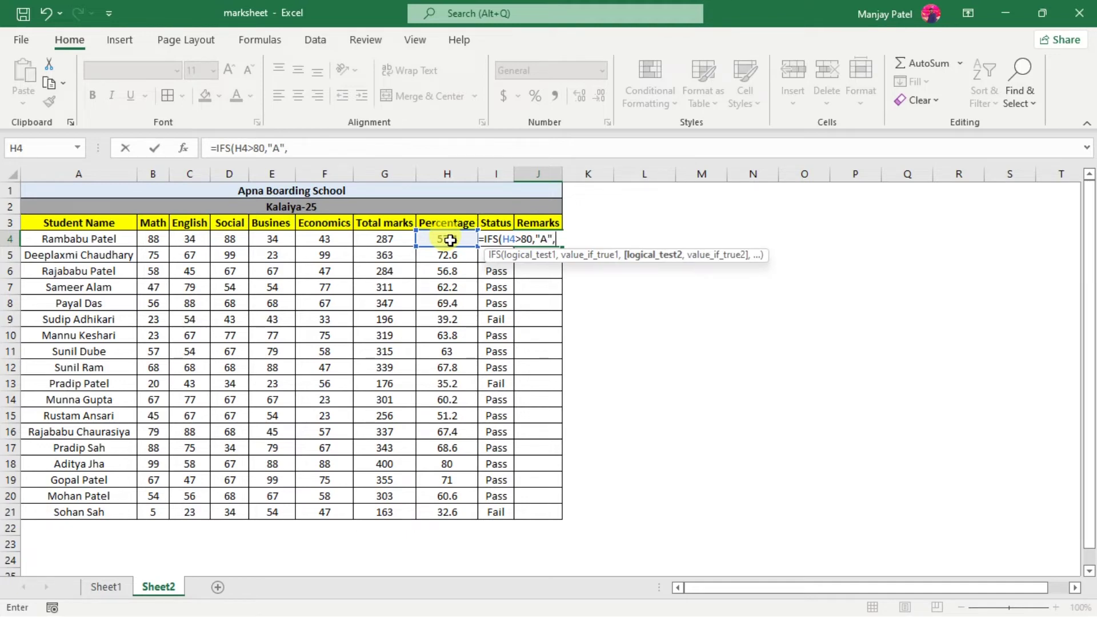
pyautogui.click(450, 240)
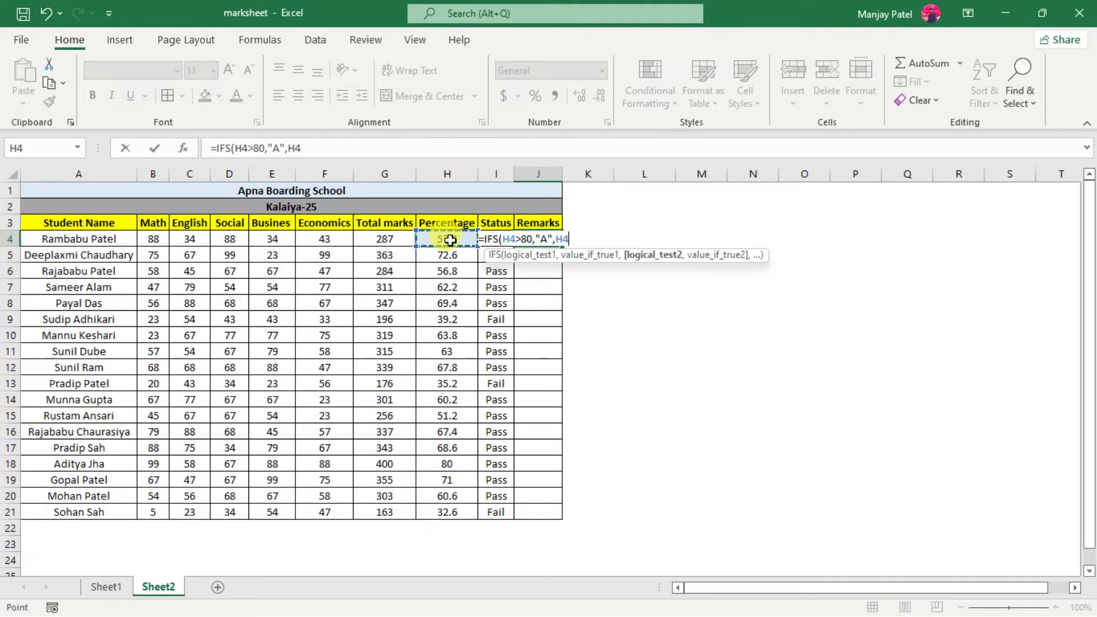
pyautogui.write('>=6')
pyautogui.write('0')
pyautogui.write(',')
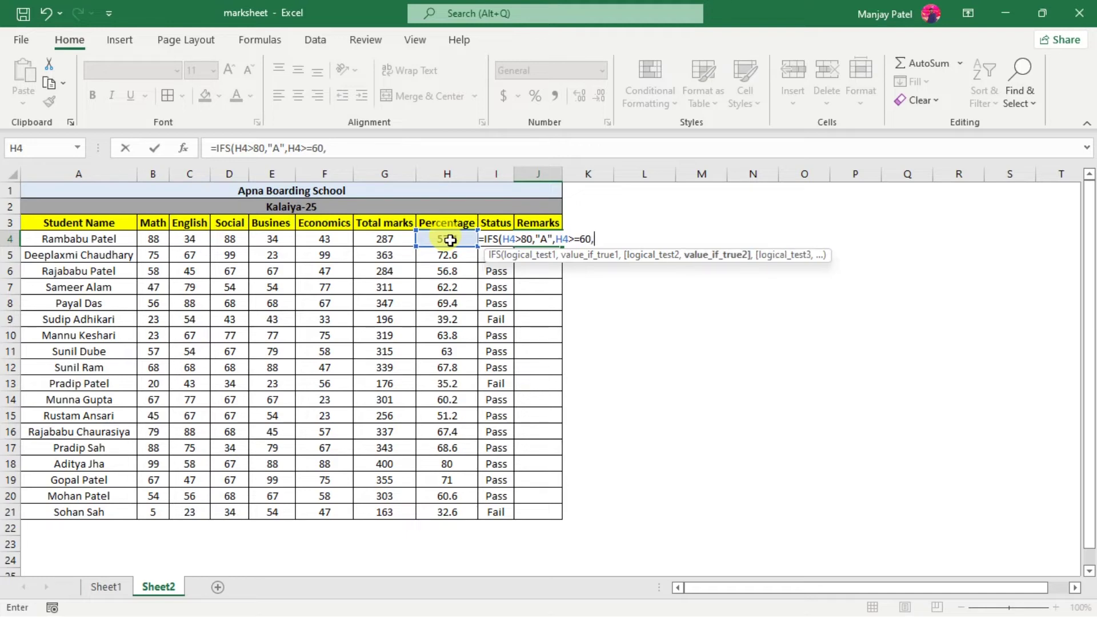
pyautogui.write('"')
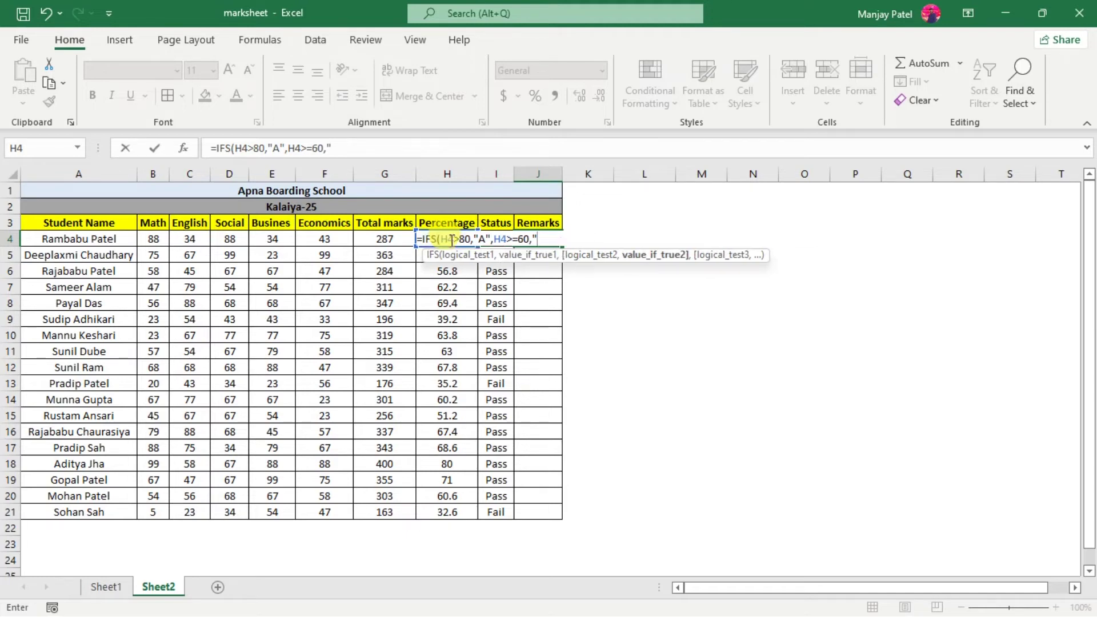
pyautogui.write('B"')
pyautogui.write(',')
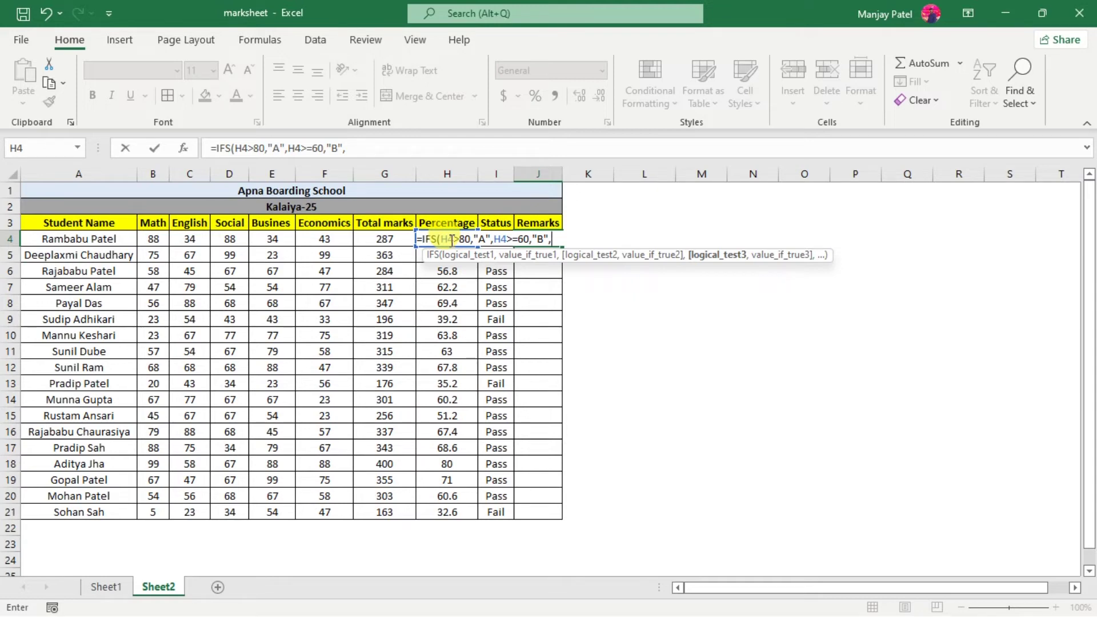
# Finish J4's IFS with H4>=45 "C", H4>=40 "D" and H4<=40 "Fail", showing C.
pyautogui.write('H')
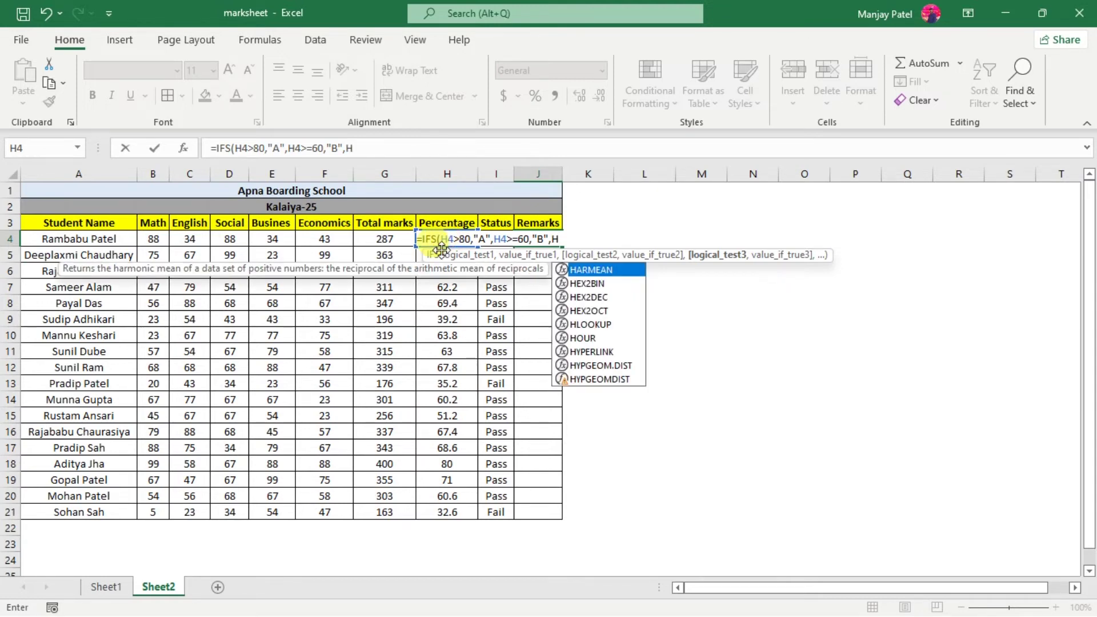
pyautogui.write('4>')
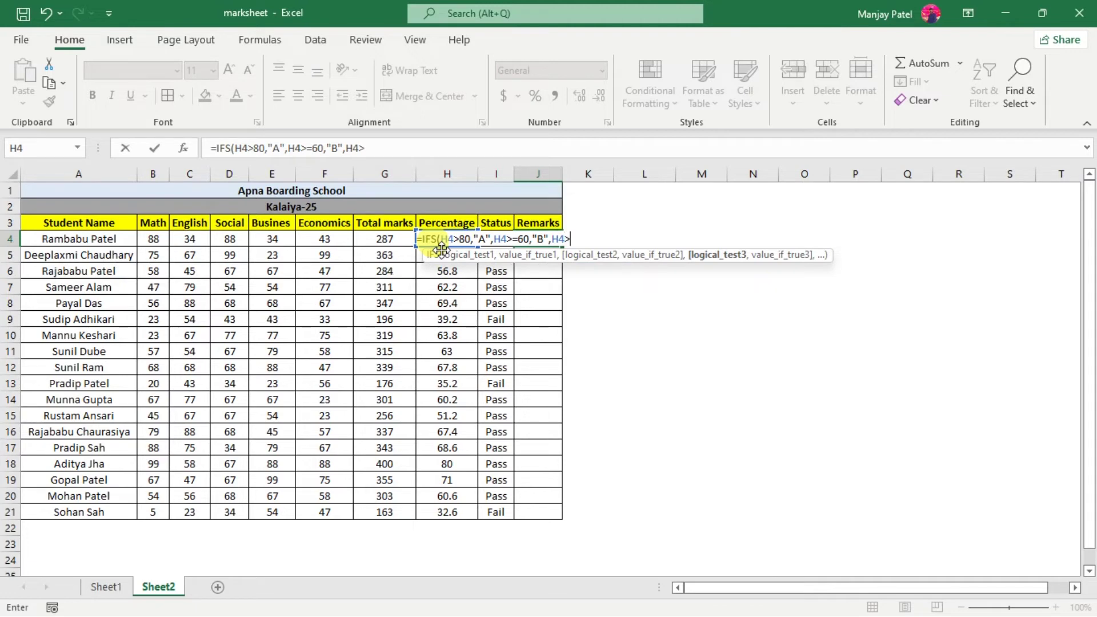
pyautogui.write('=45')
pyautogui.write(',"C",')
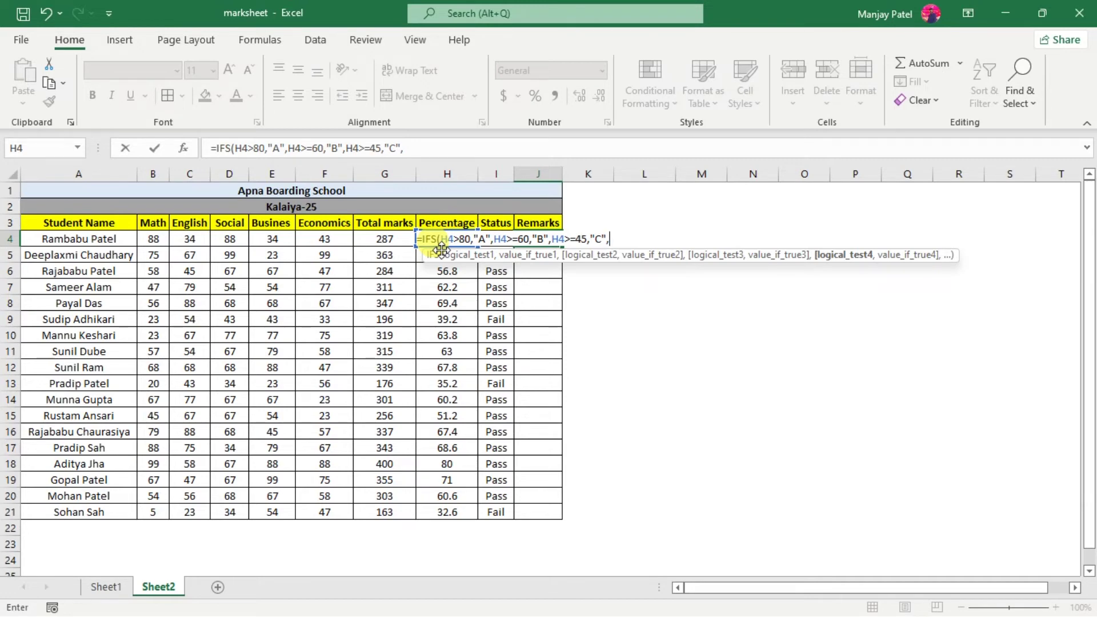
pyautogui.write('H')
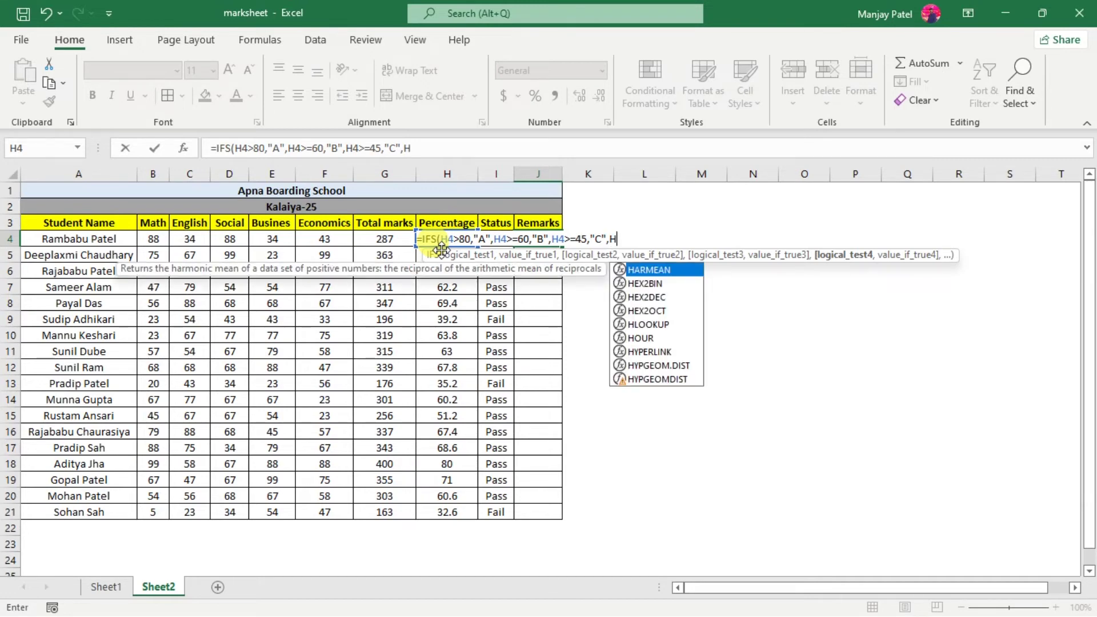
pyautogui.write('4>')
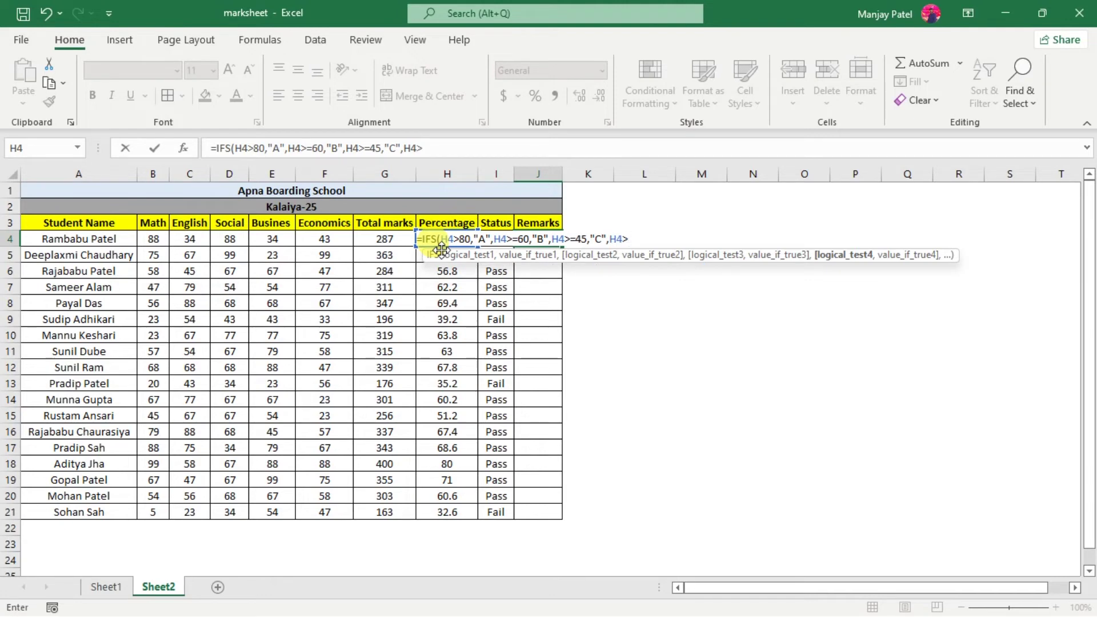
pyautogui.write('=')
pyautogui.write('4')
pyautogui.write('0')
pyautogui.write(',"')
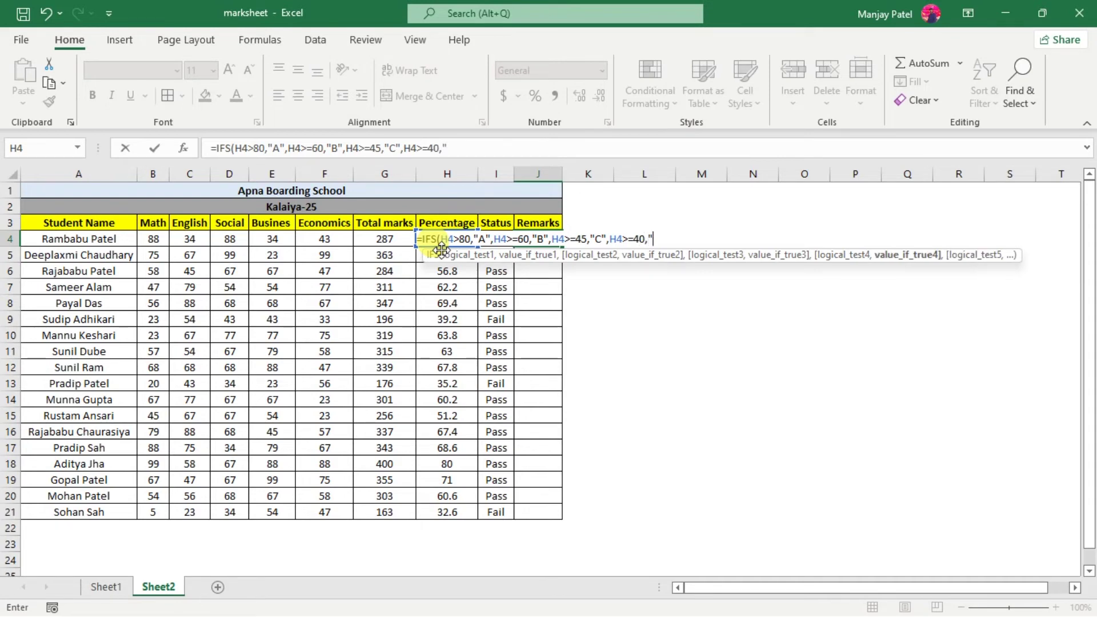
pyautogui.write('D')
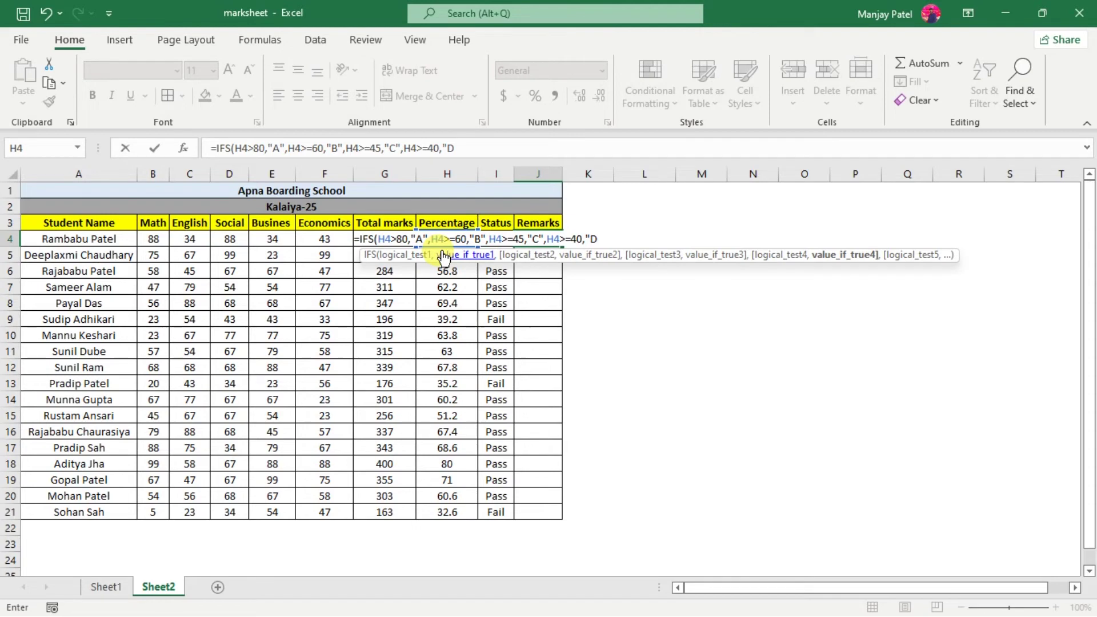
pyautogui.write('"')
pyautogui.write(',')
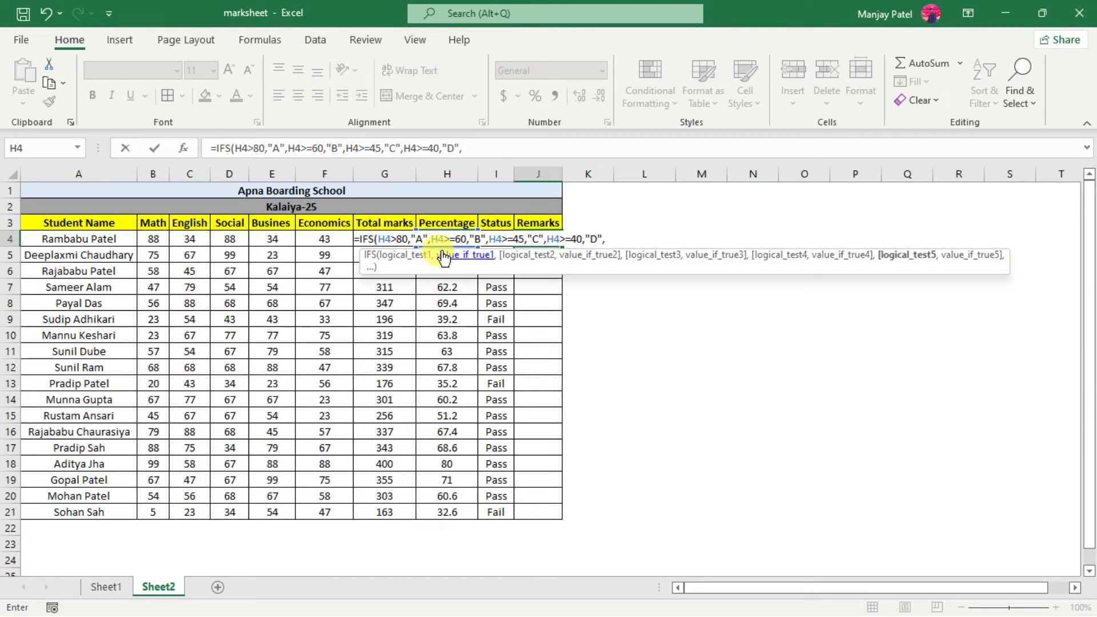
pyautogui.write('H')
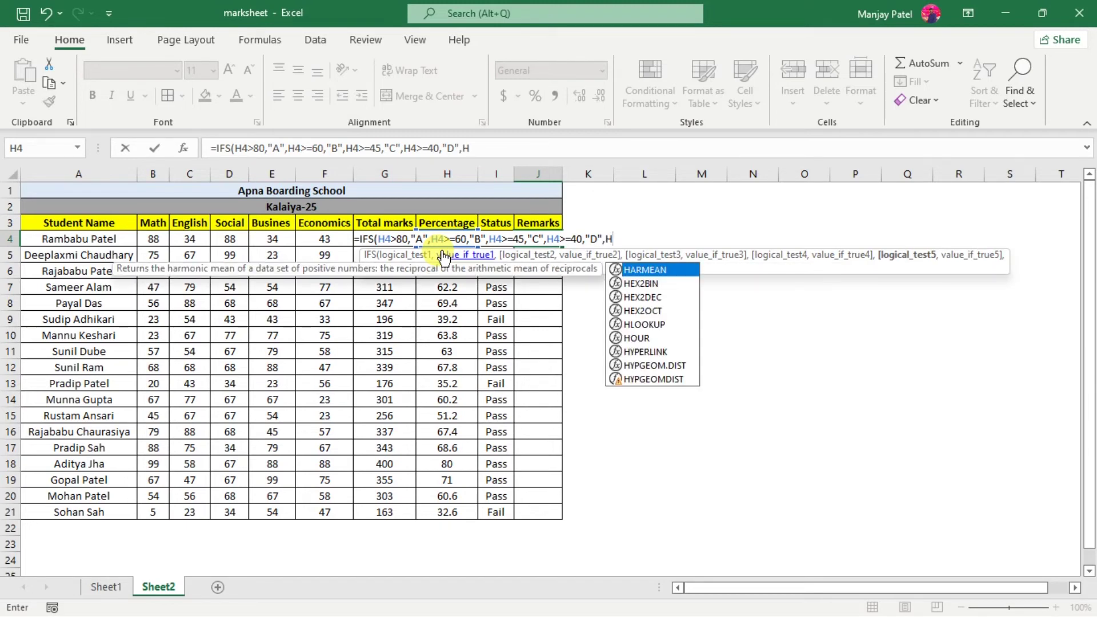
pyautogui.write('4')
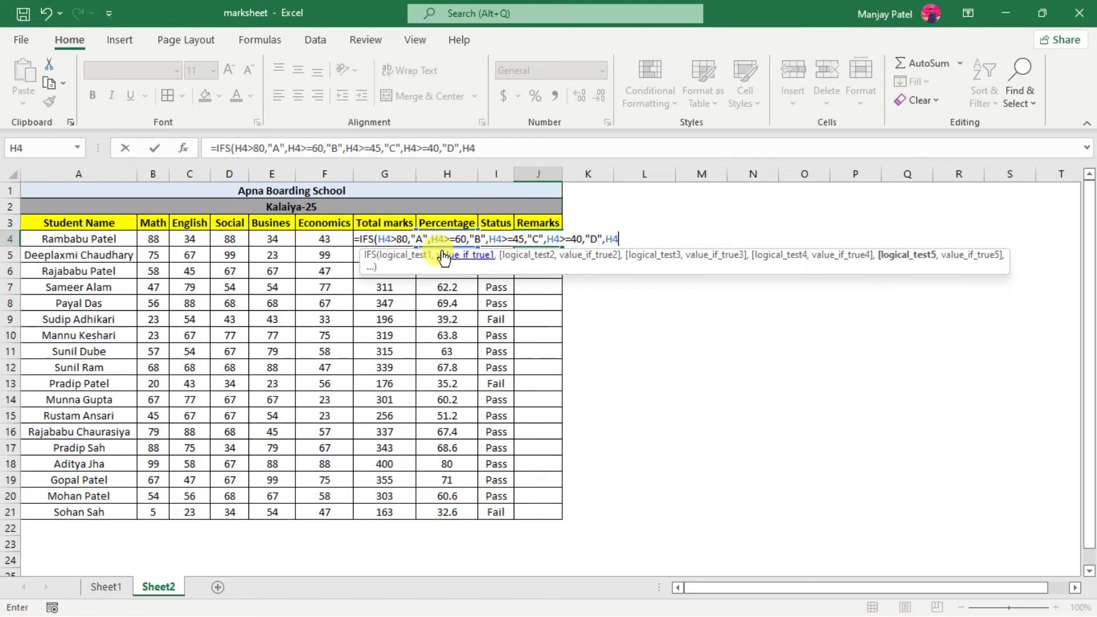
pyautogui.write('<=')
pyautogui.write('40,"Fail"')
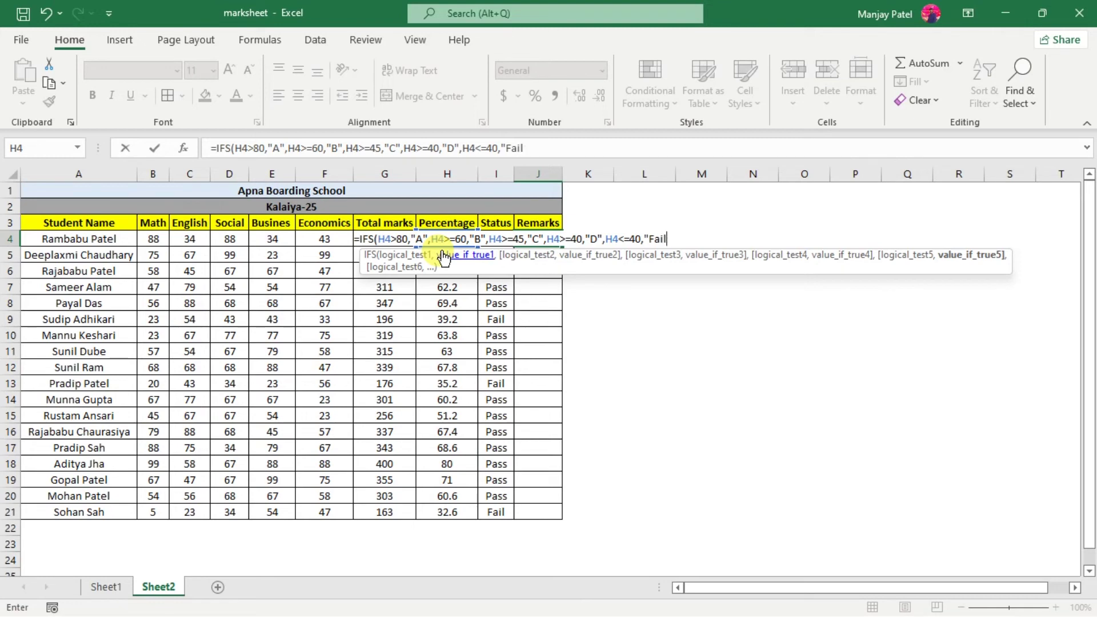
pyautogui.write(')')
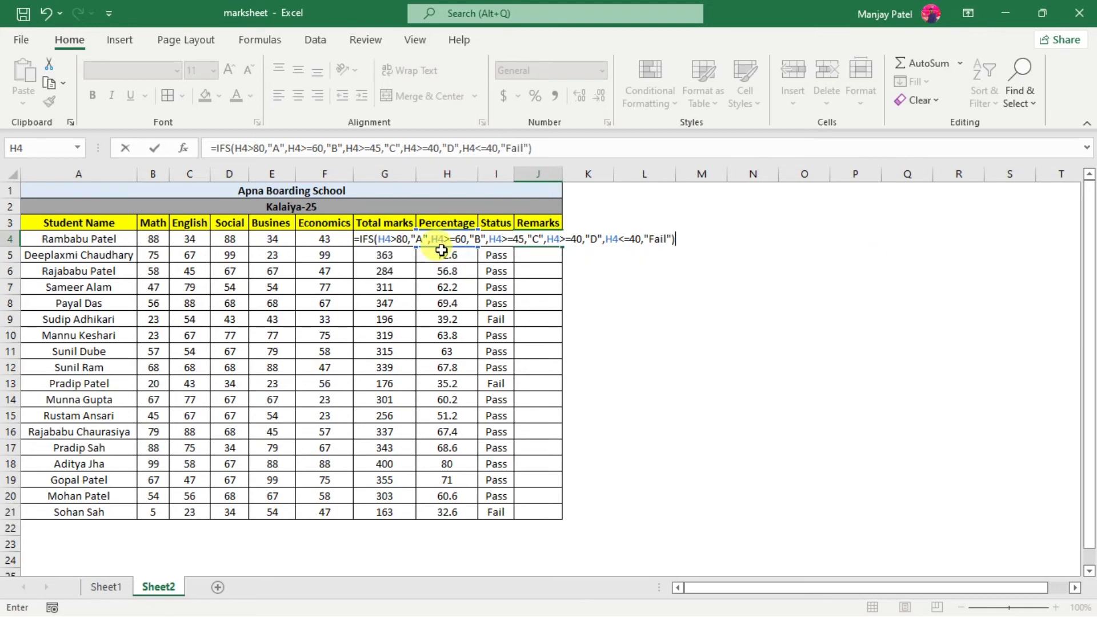
pyautogui.press('Return')
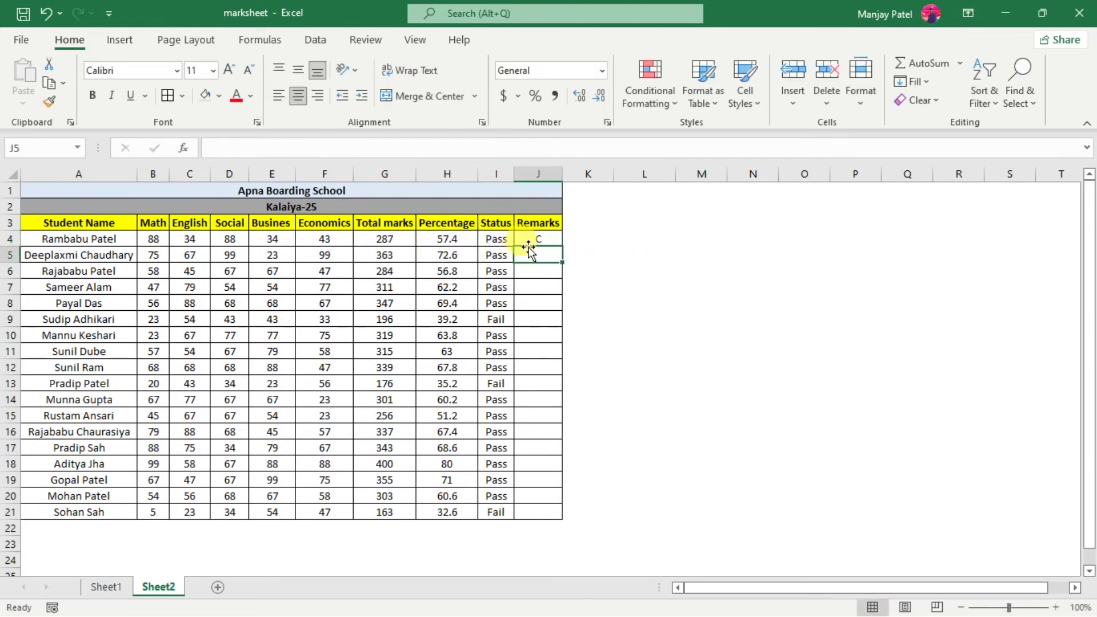
pyautogui.click(531, 240)
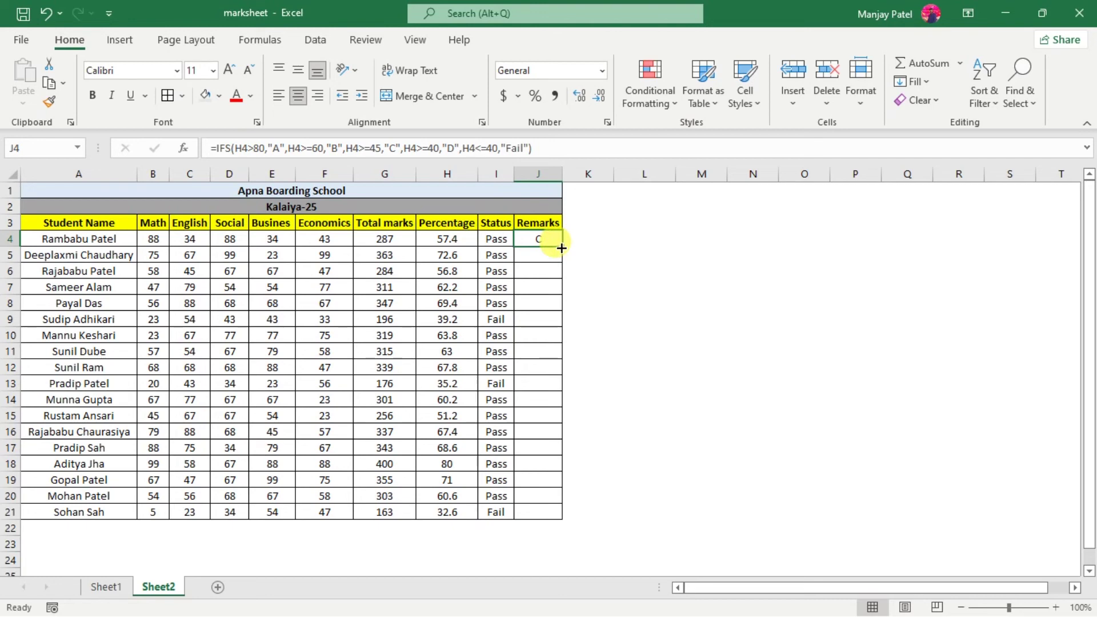
pyautogui.doubleClick(564, 249)
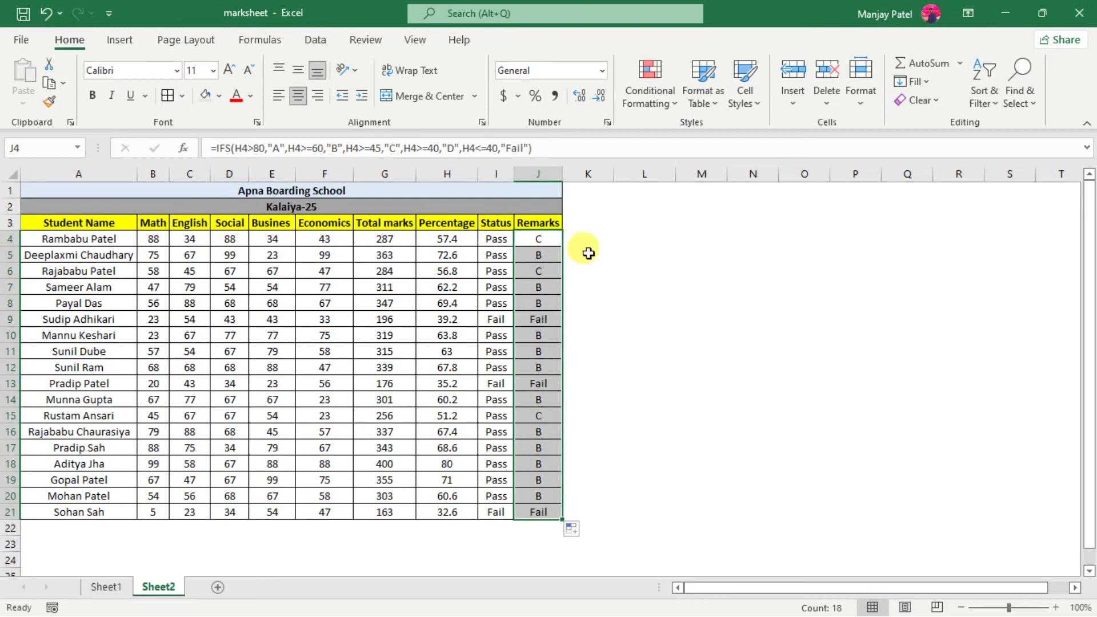
# Deselect the filled Remarks column by clicking an empty cell.
pyautogui.click(618, 267)
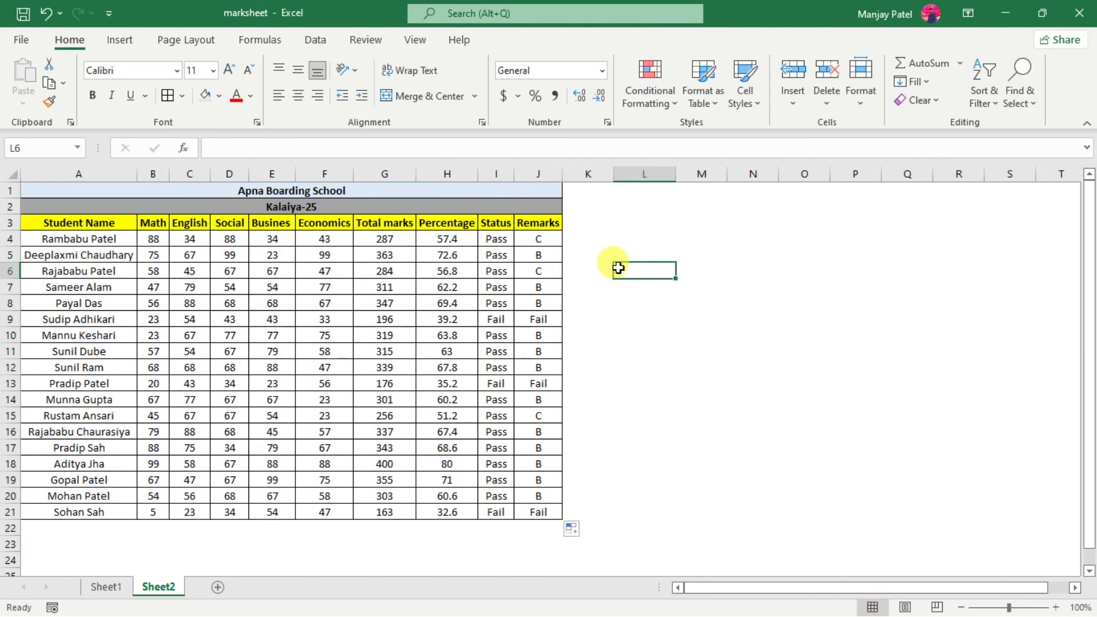